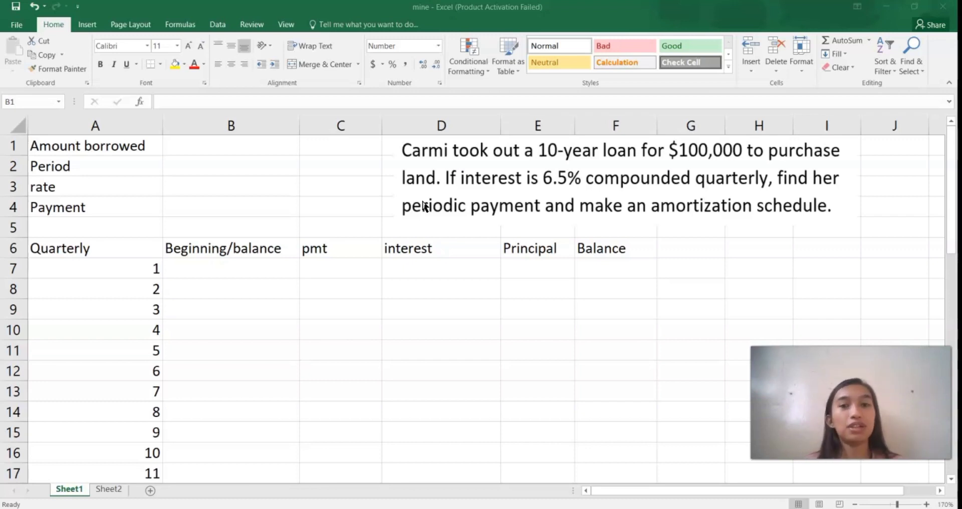
Step: Enter the amount borrowed as =100000 in cell B1
left_click(246, 148)
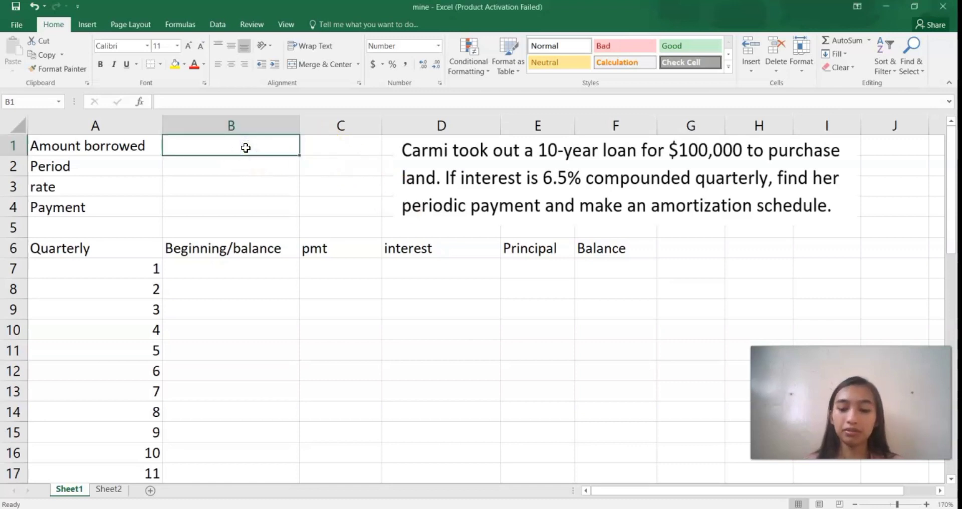
type("=1")
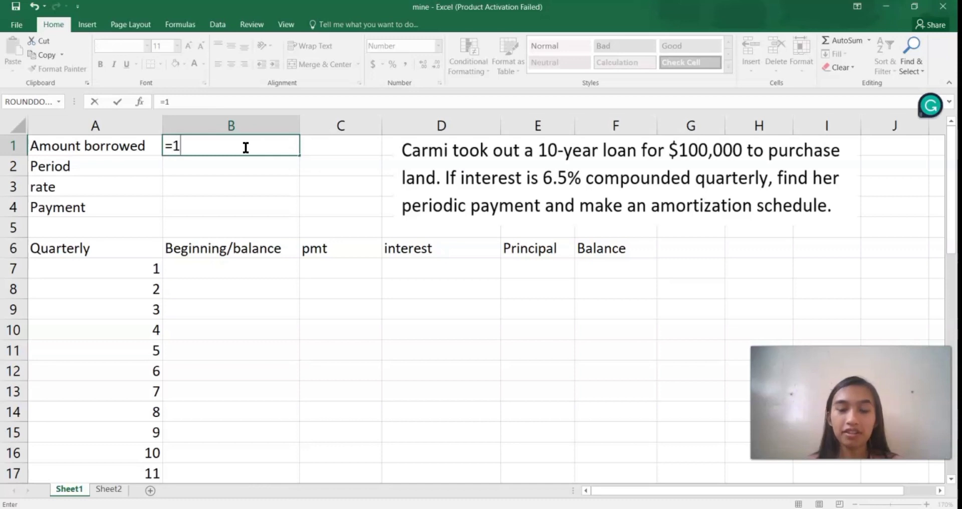
type("00000")
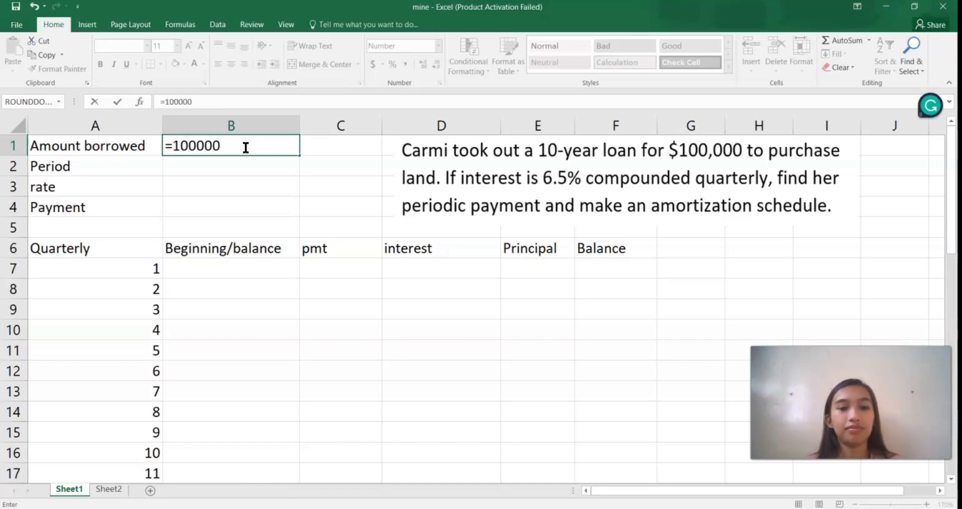
key("Return")
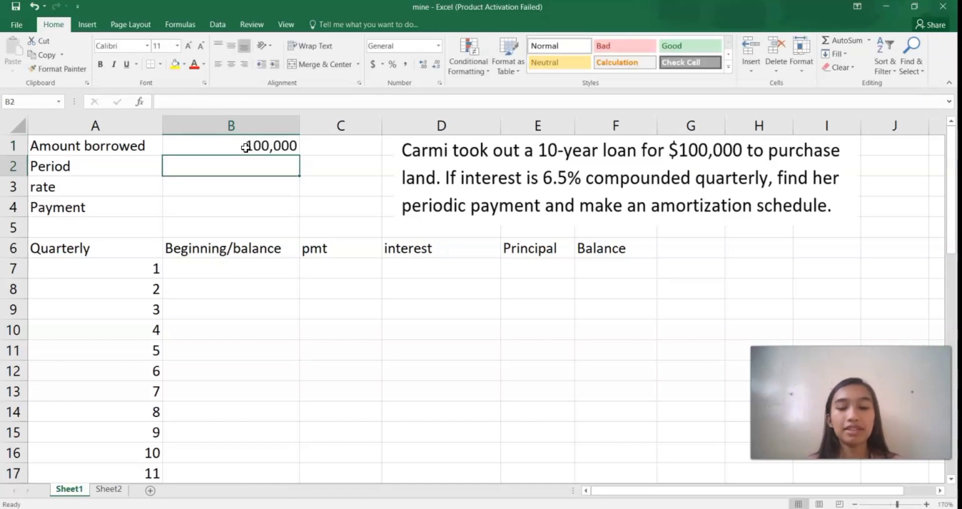
Step: Calculate the number of quarterly periods in cell B2 with the formula =10*4
type("=")
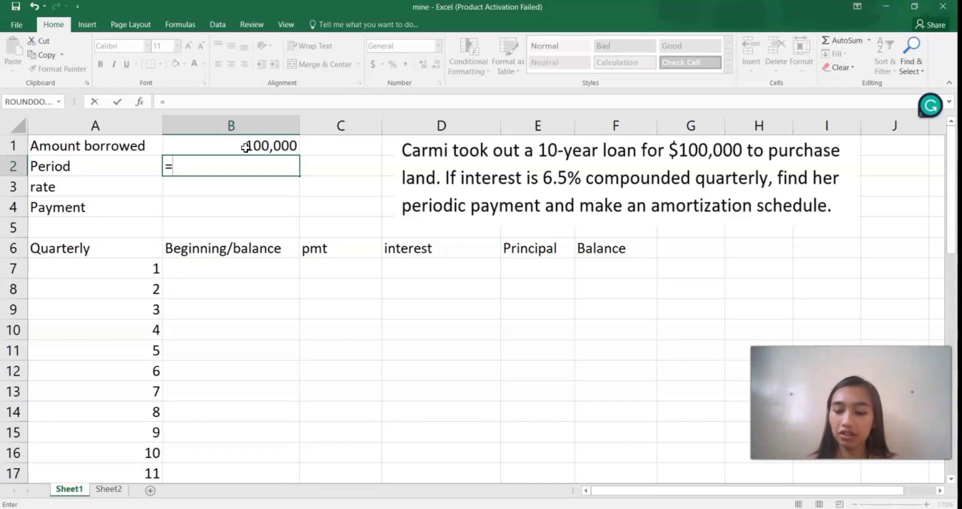
type("10*")
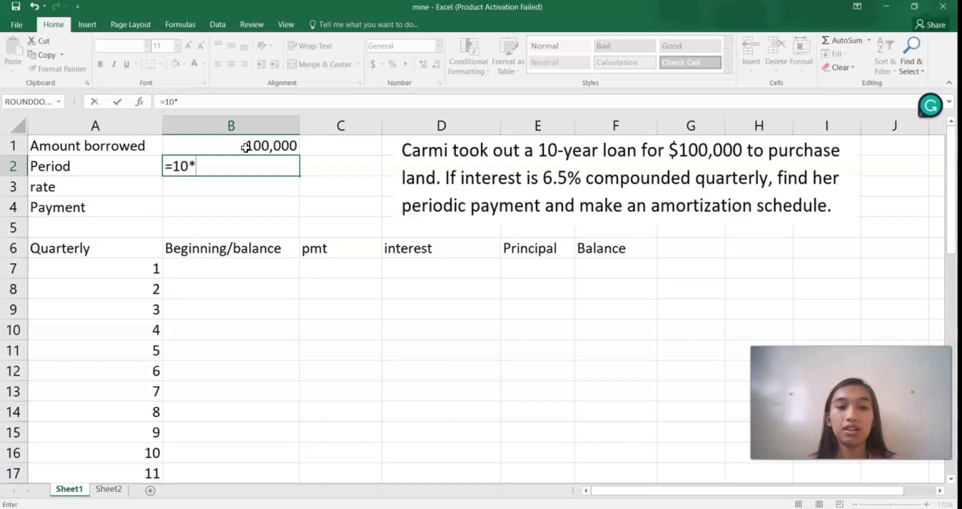
type("4")
key("Return")
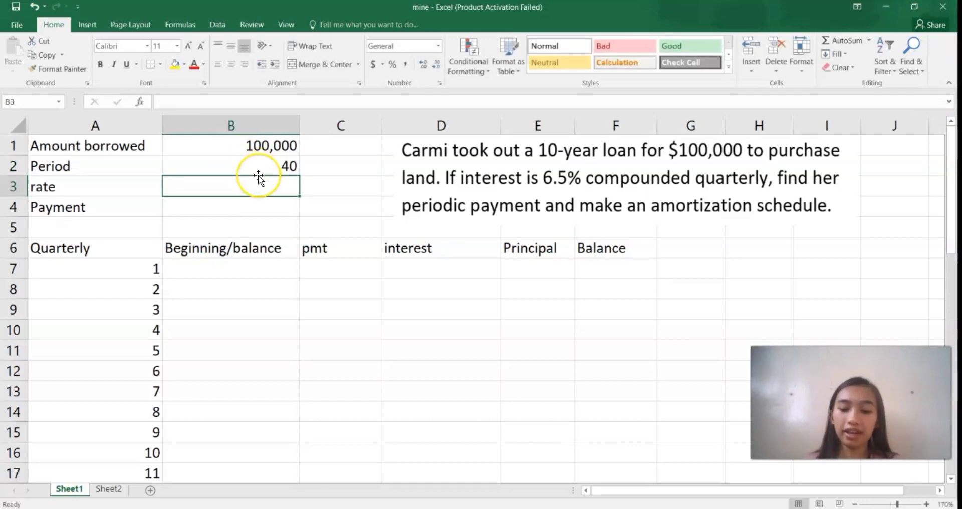
Step: Calculate the quarterly interest rate in cell B3 with the formula =0.065/4
type("=")
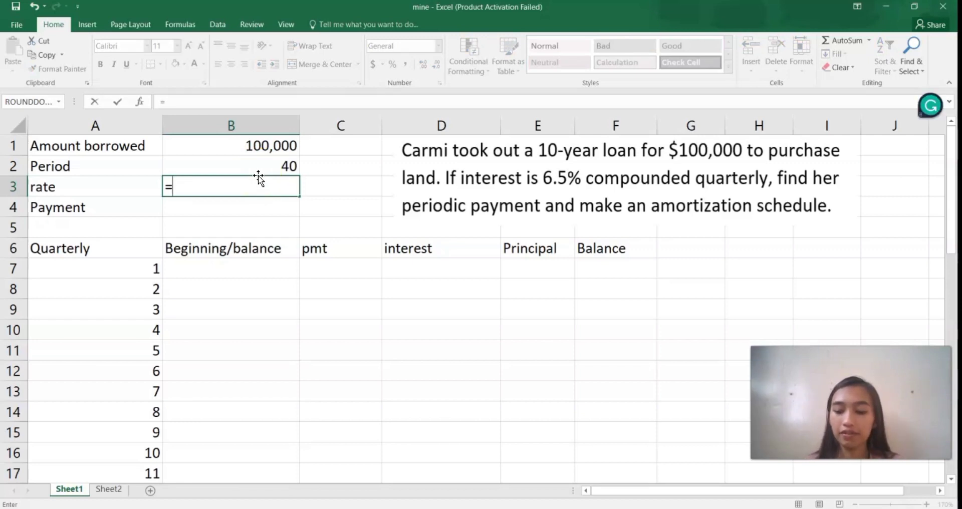
type("0.065")
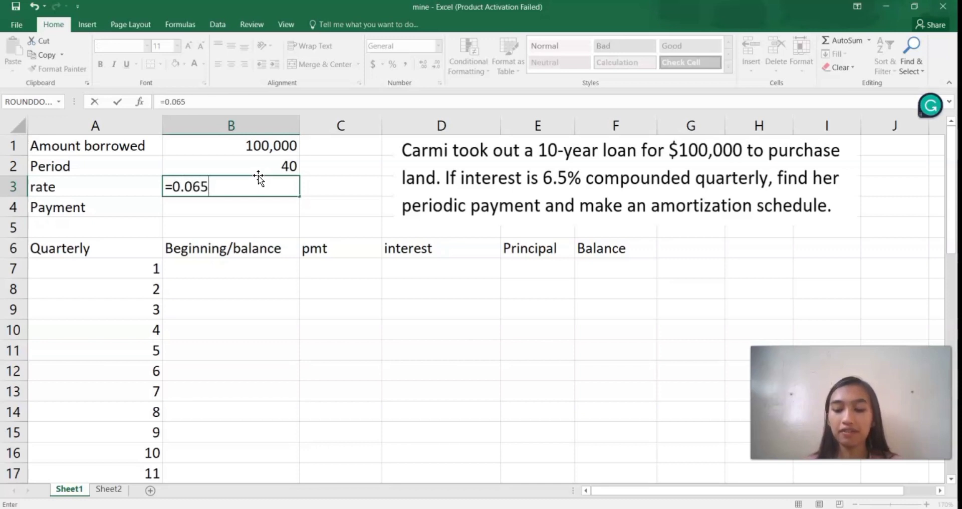
type("/4")
key("Return")
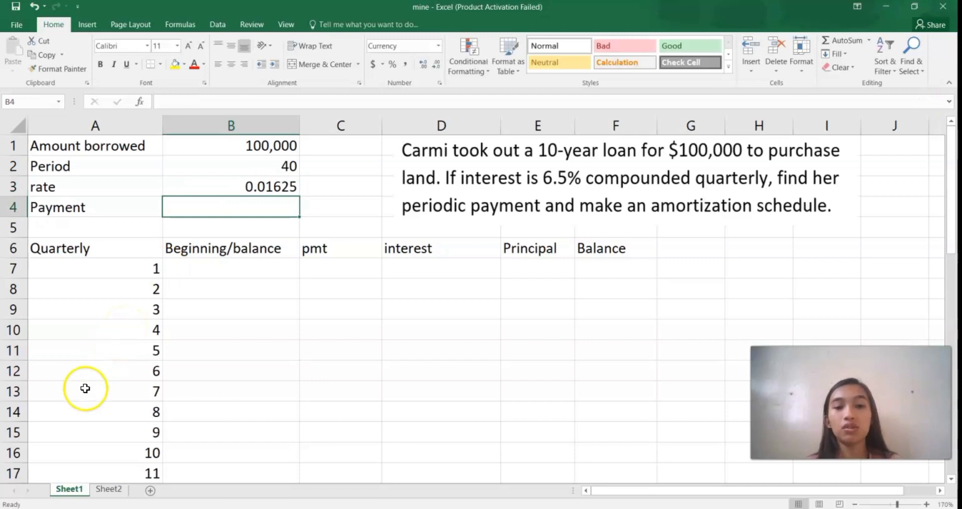
Step: Calculate the periodic loan payment in cell B4 with the formula =PMT(B3,B2,-B1,0)
left_click(35, 508)
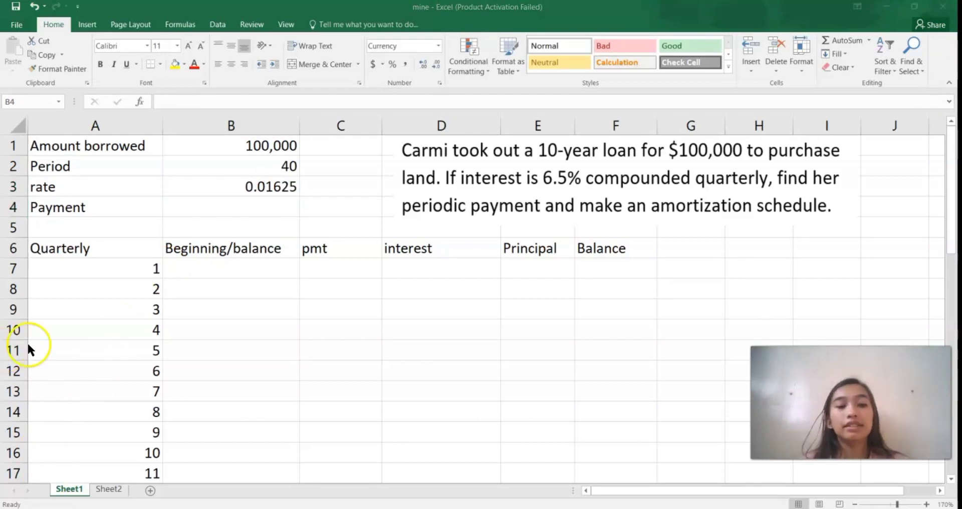
left_click(238, 204)
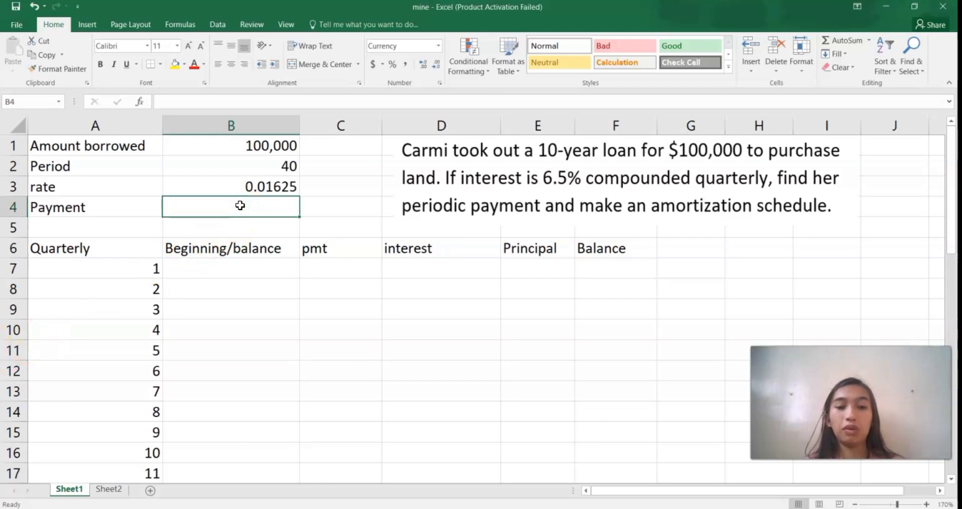
type("=")
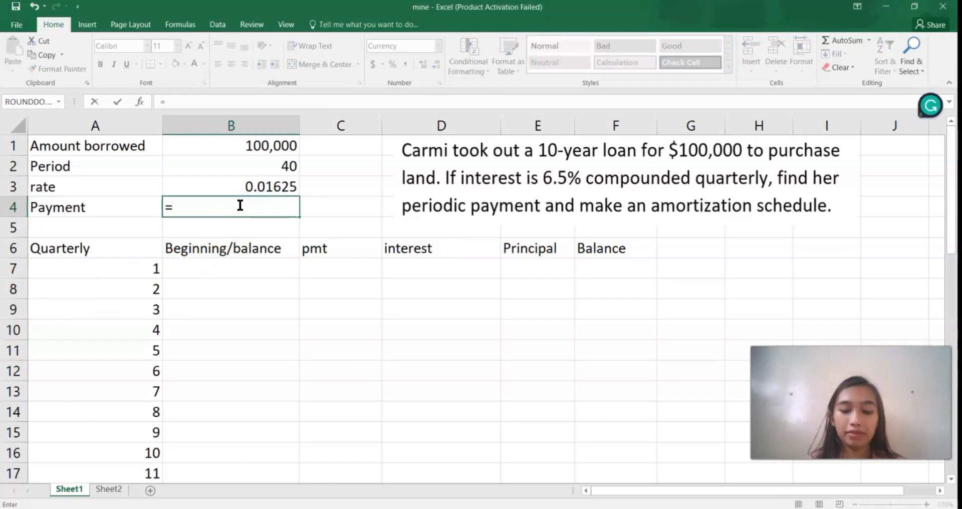
type("pmt")
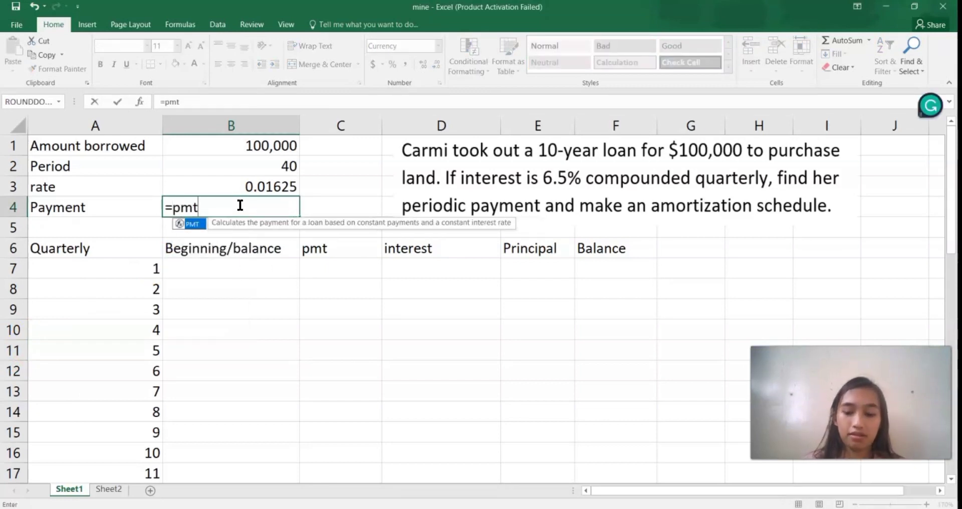
type("(")
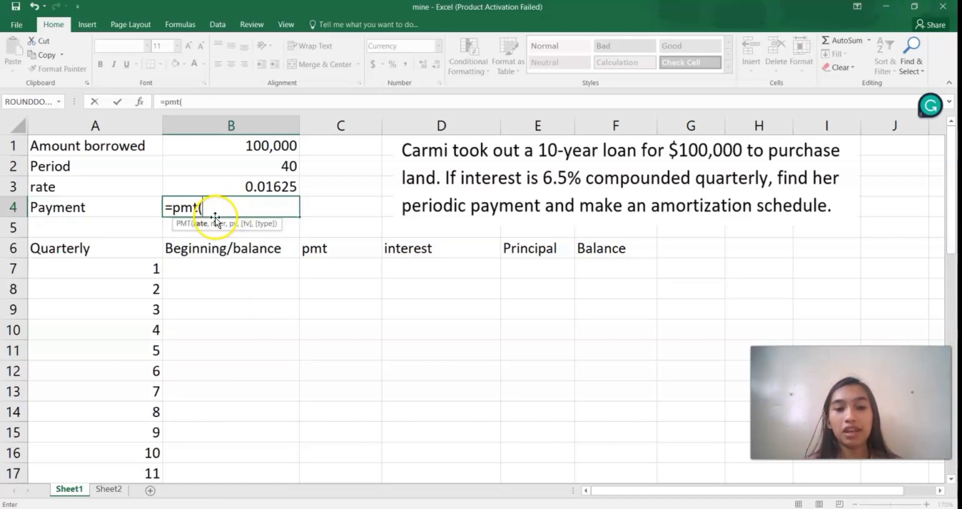
left_click(251, 189)
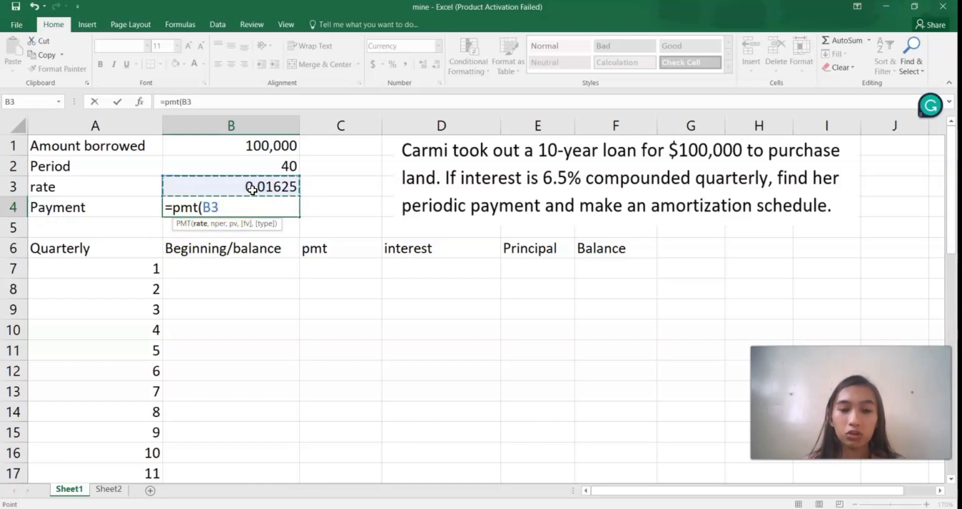
type(",")
left_click(249, 160)
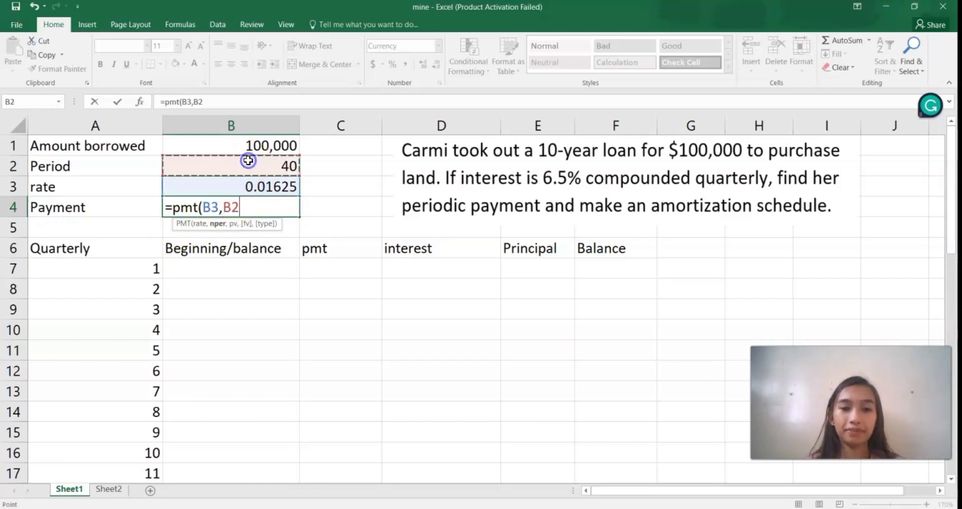
type(",")
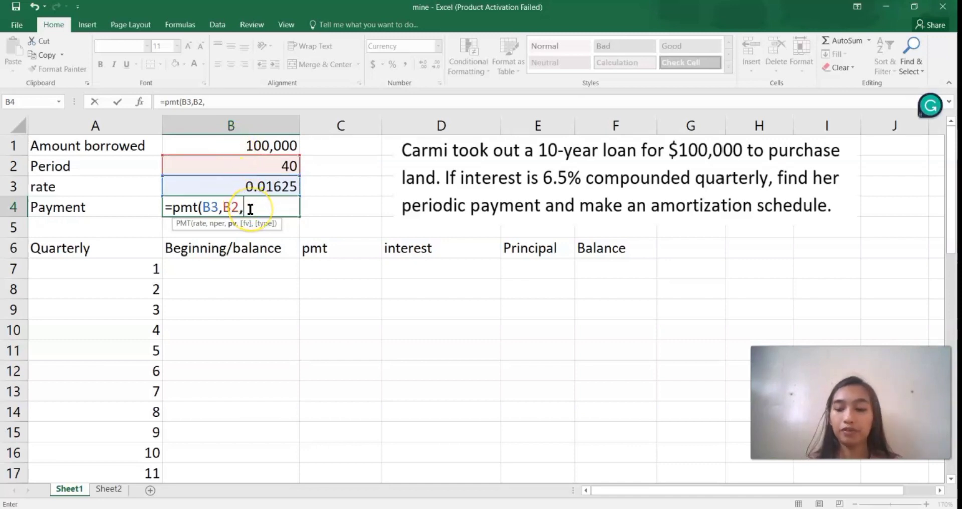
type("-")
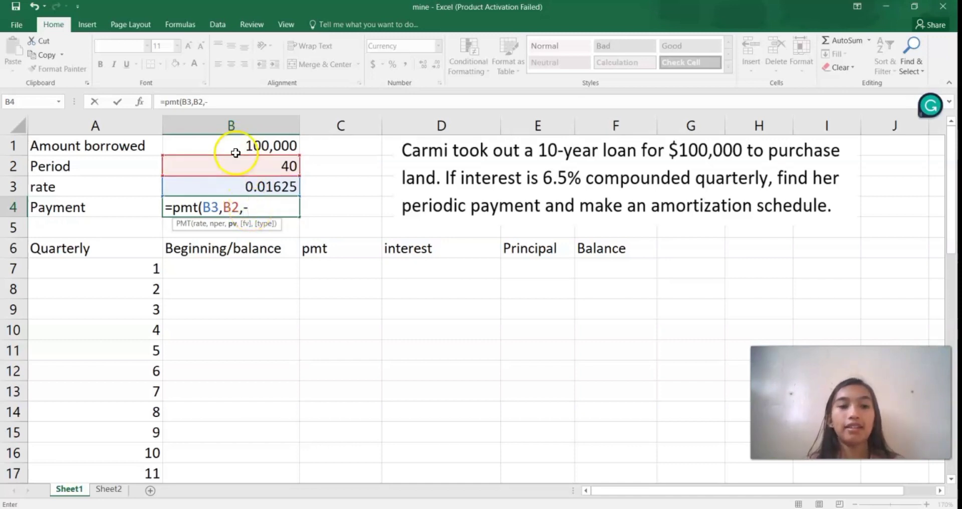
left_click(234, 151)
type(",0")
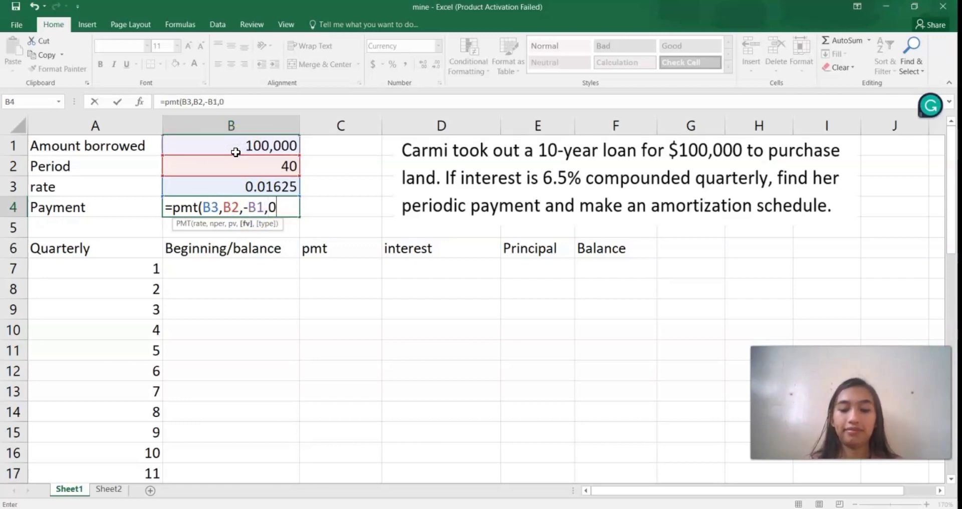
type(")")
key("Return")
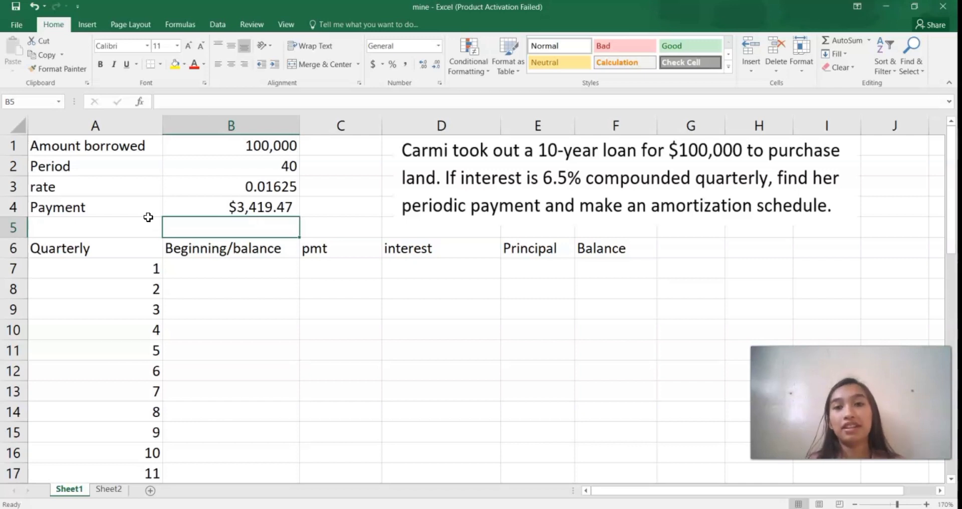
Step: Enter =100000 as the beginning balance of quarter 1 in cell B7
left_click(244, 353)
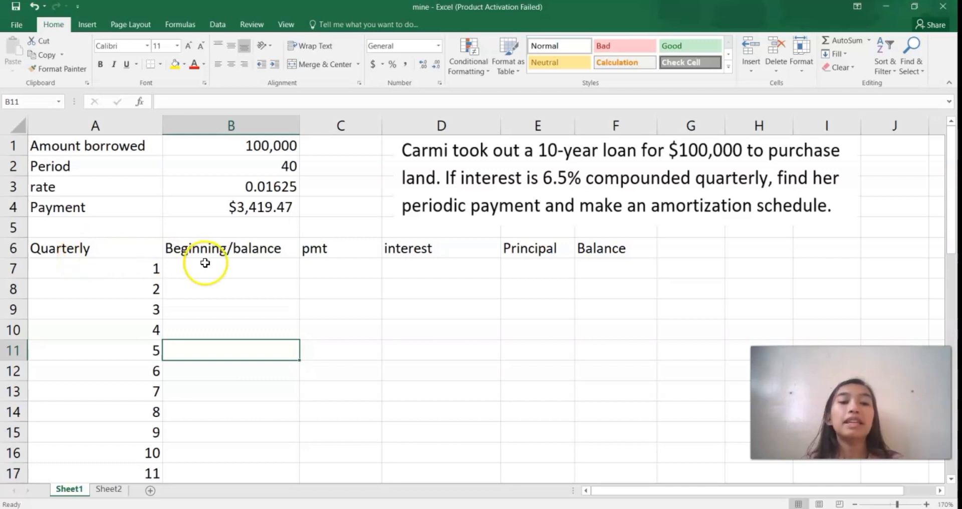
left_click(322, 268)
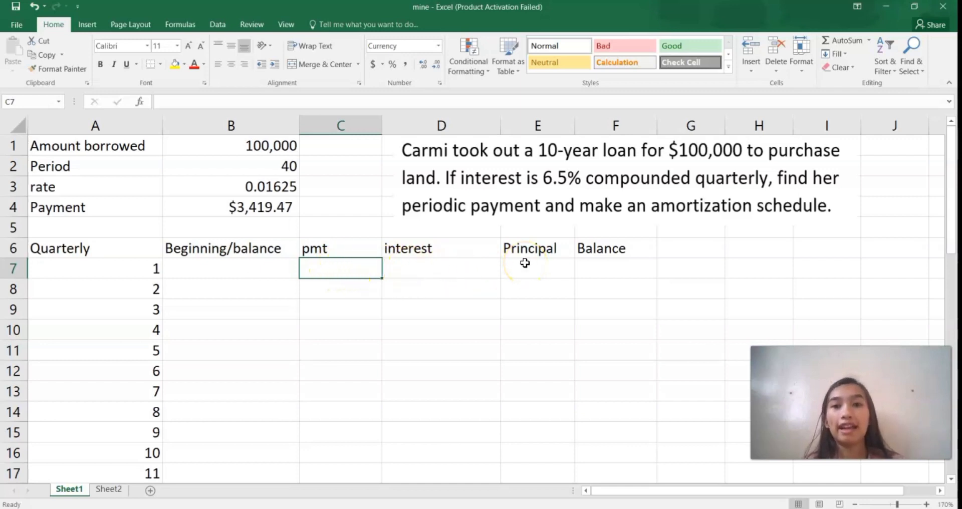
left_click(256, 269)
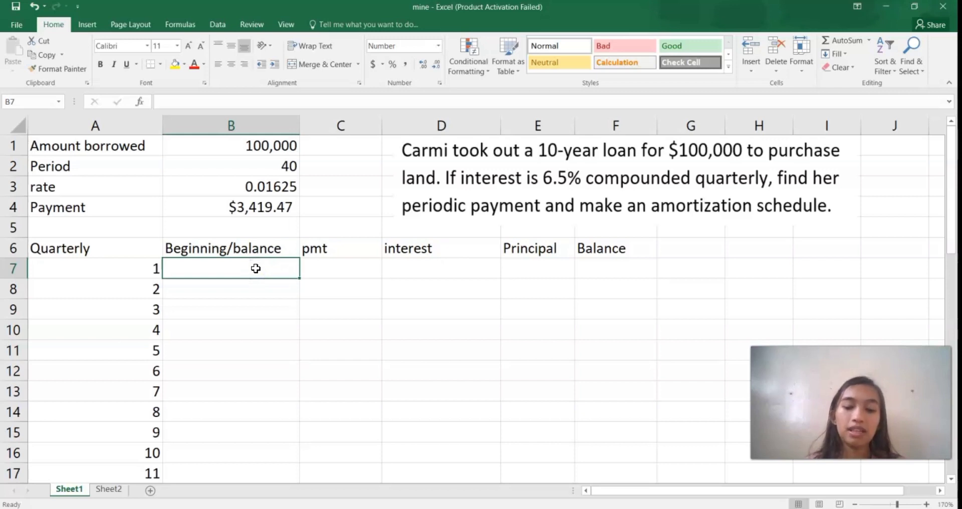
type("=10")
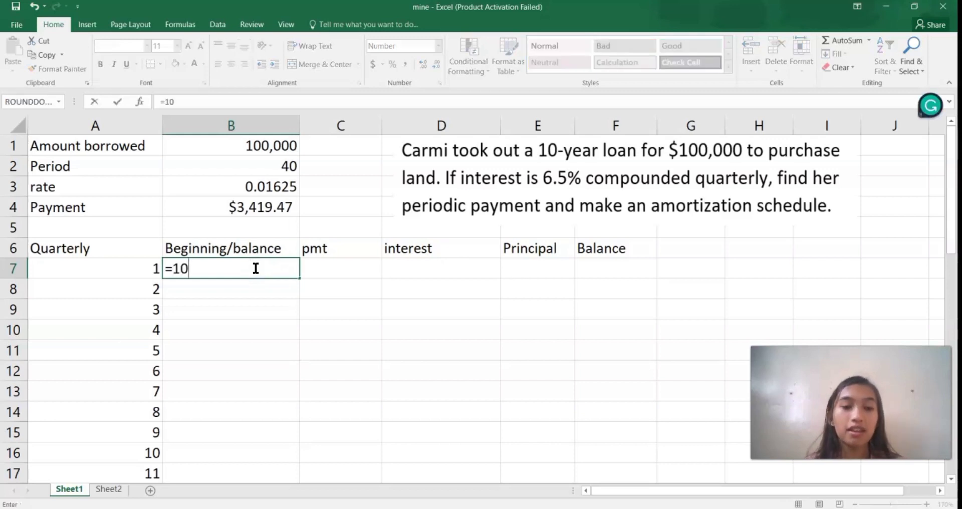
type("0000")
key("Return")
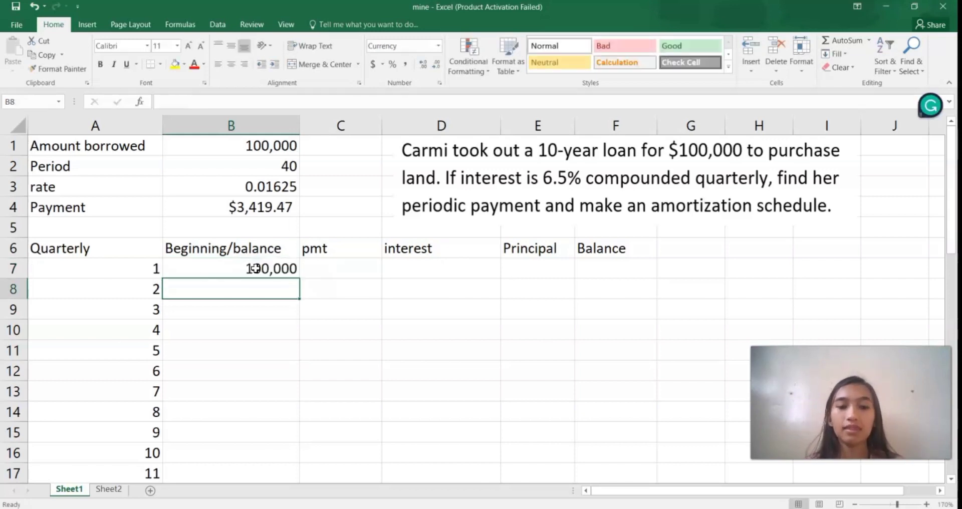
Step: Link the quarter 1 pmt in cell C7 to the calculated payment with the formula =B4
left_click(337, 260)
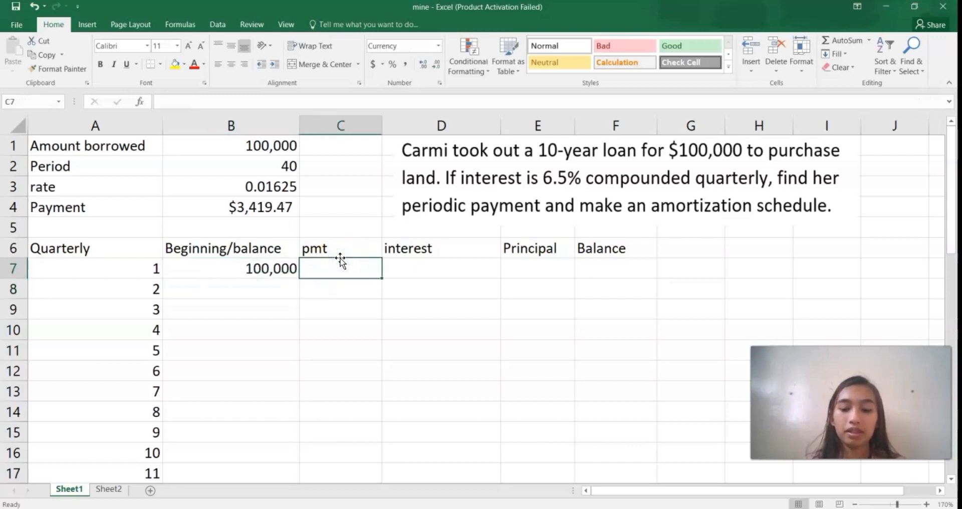
type("=")
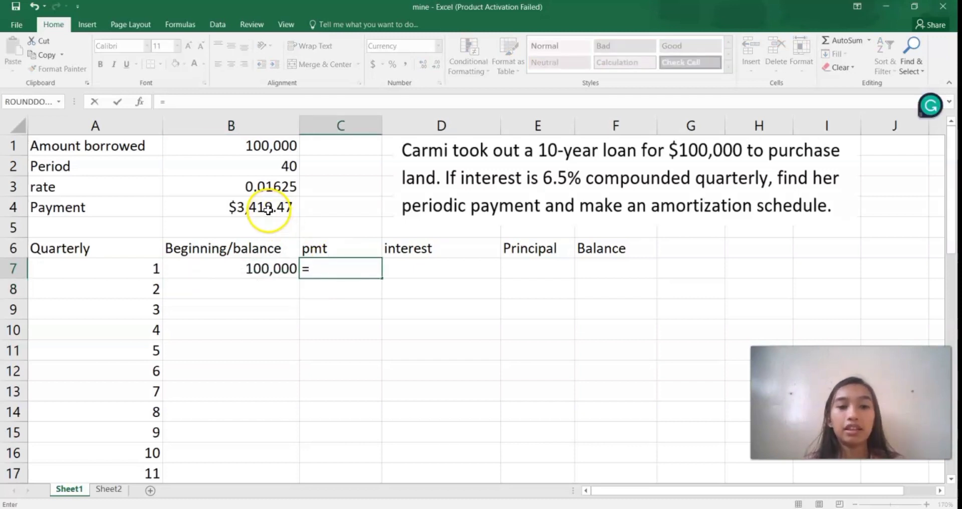
left_click(268, 210)
key("Return")
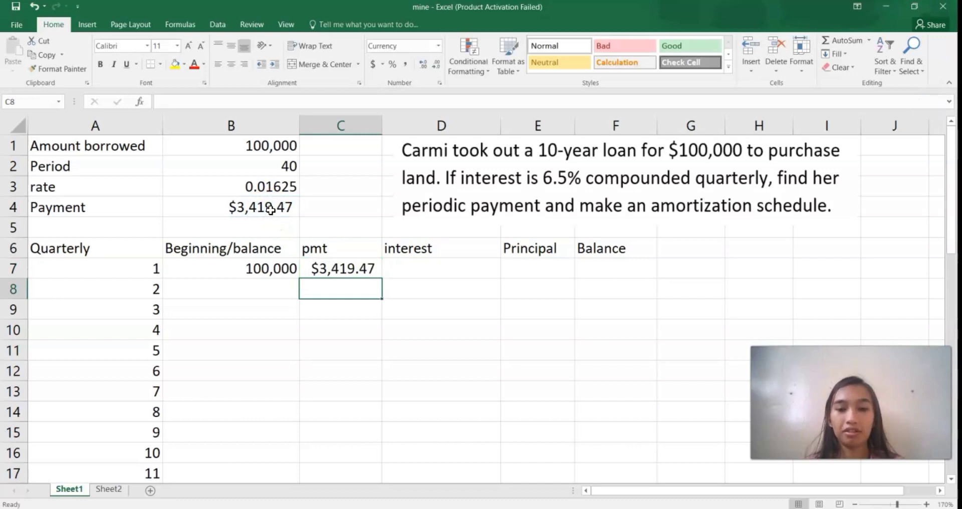
Step: Calculate the quarter 1 interest in cell D7 as beginning balance times rate with the formula =B7*B3
left_click(404, 262)
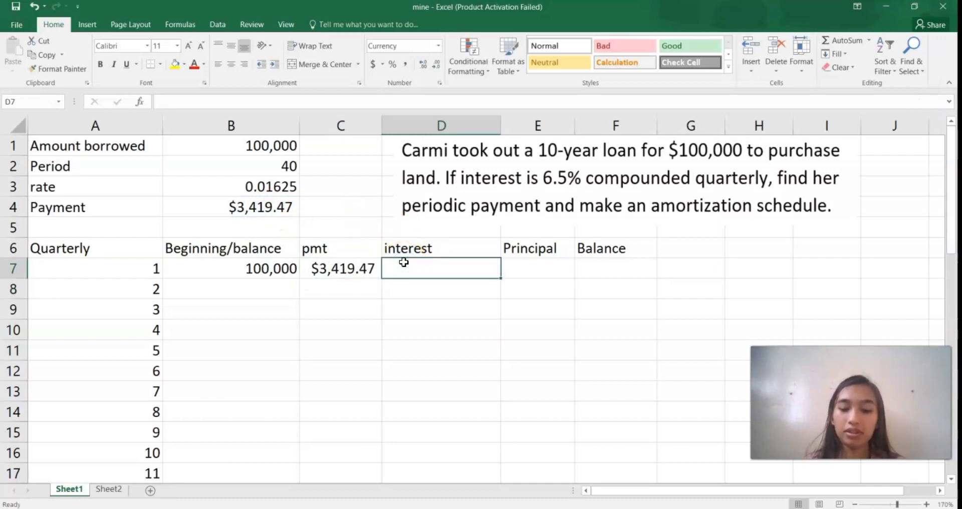
type("=")
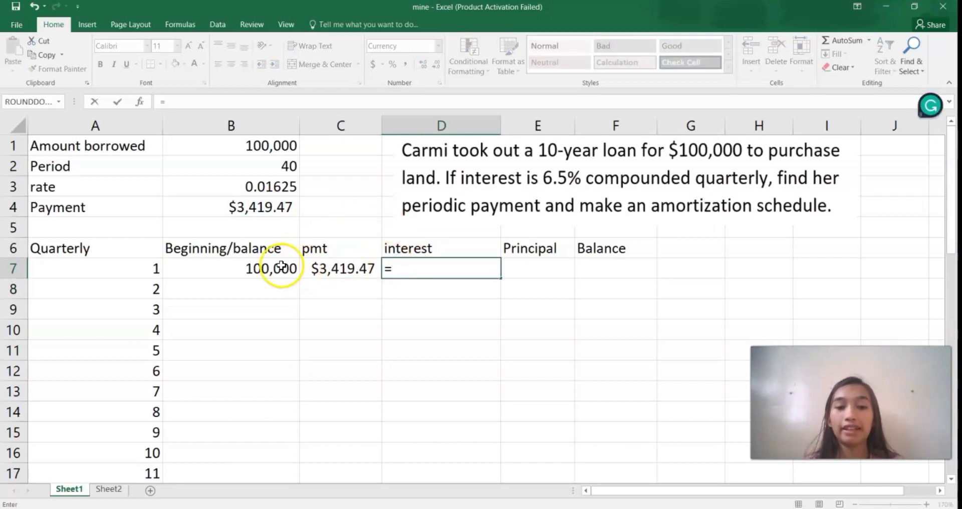
left_click(271, 268)
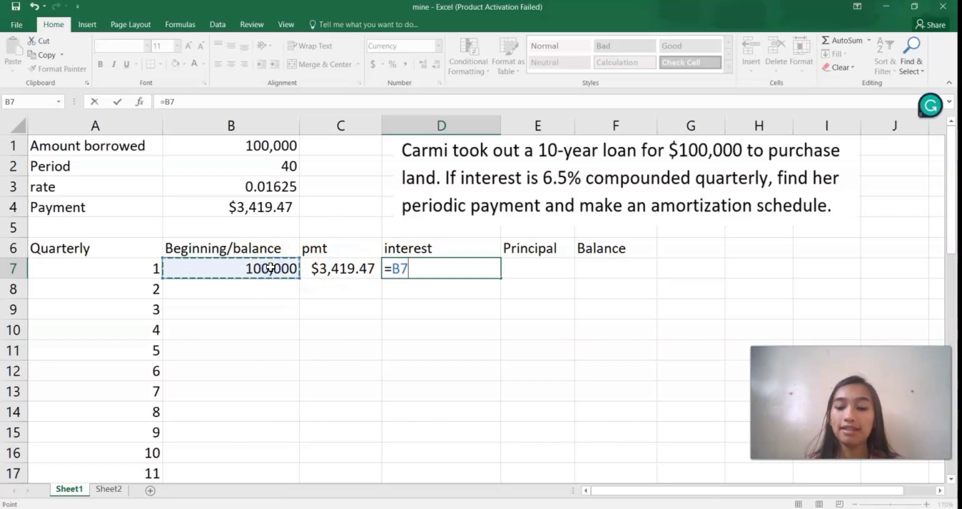
type("*")
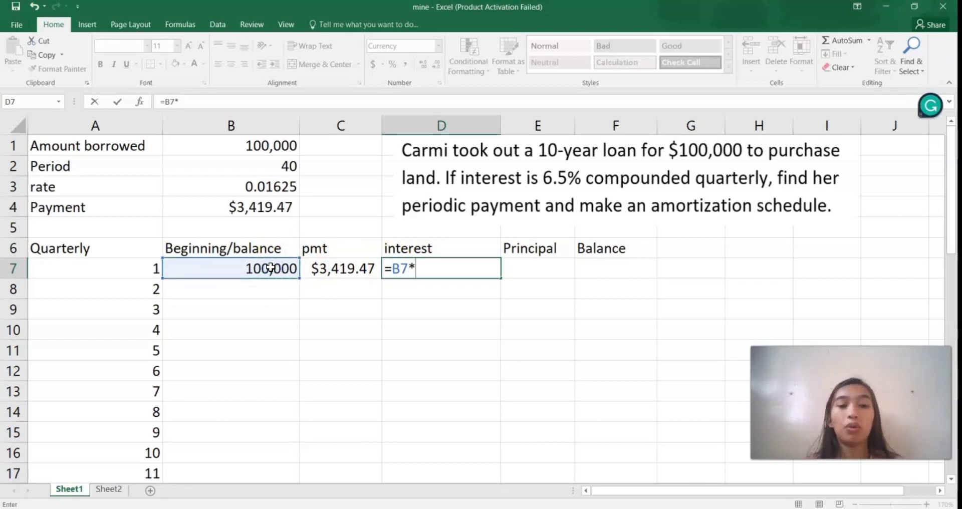
left_click(212, 186)
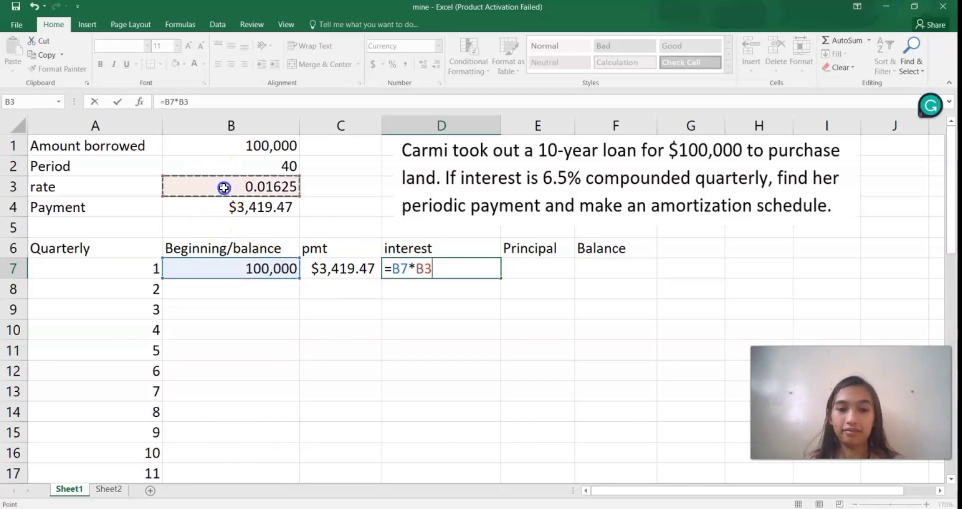
key("Return")
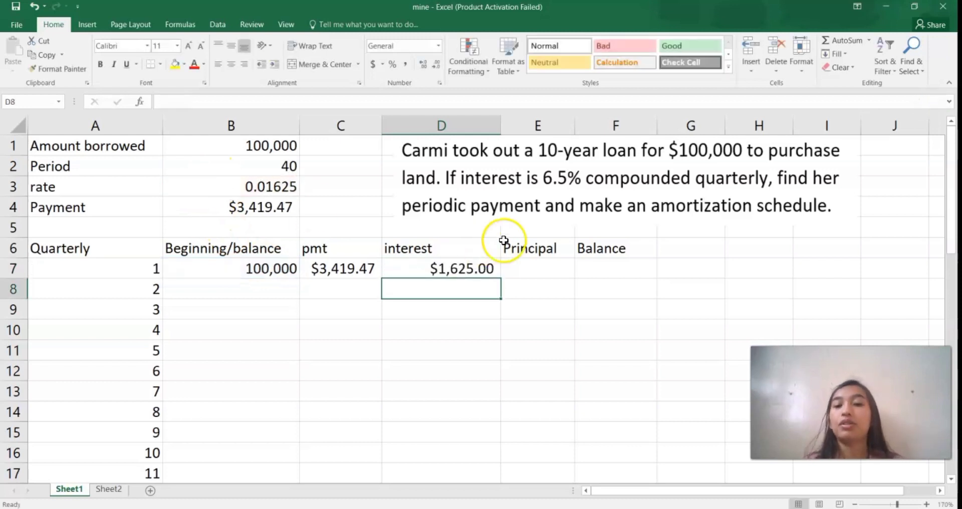
Step: Calculate the quarter 1 principal in cell E7 as payment minus interest with the formula =C7-D7
left_click(537, 268)
type("=")
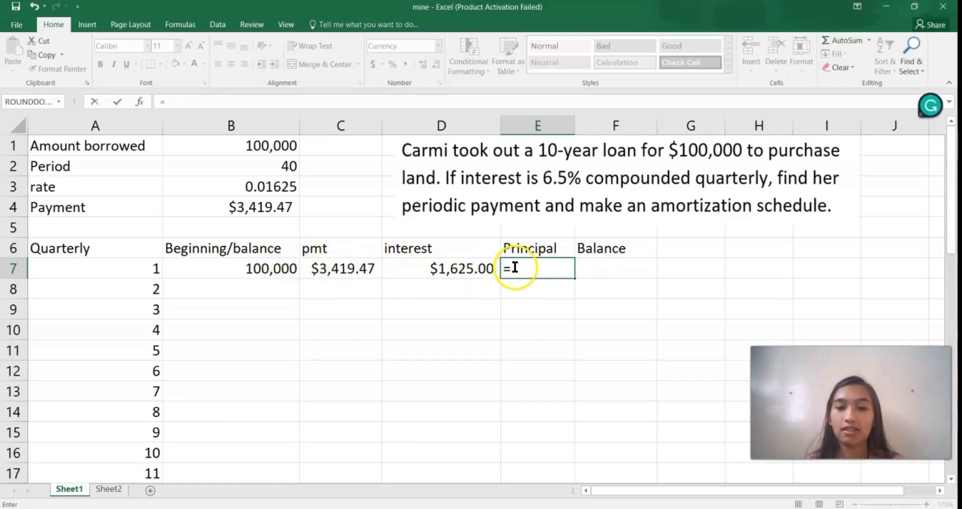
left_click(355, 268)
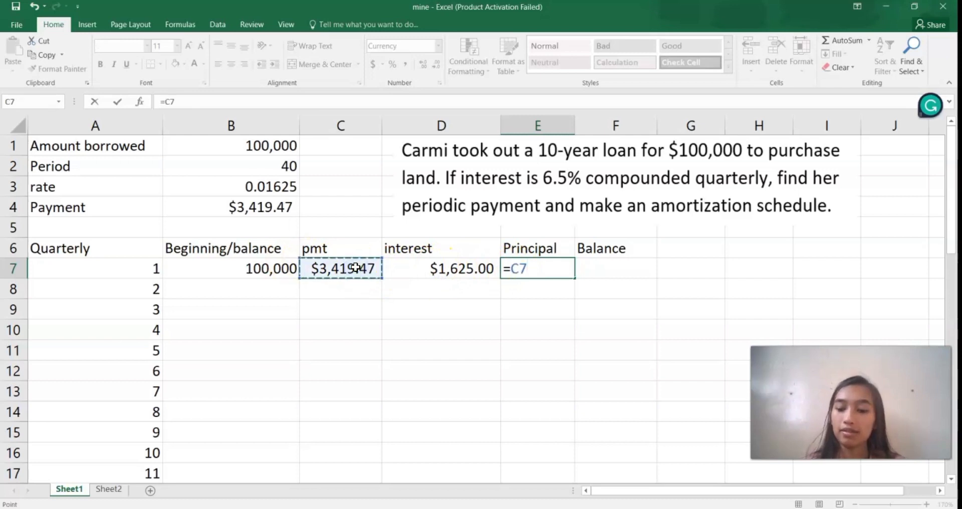
type("-")
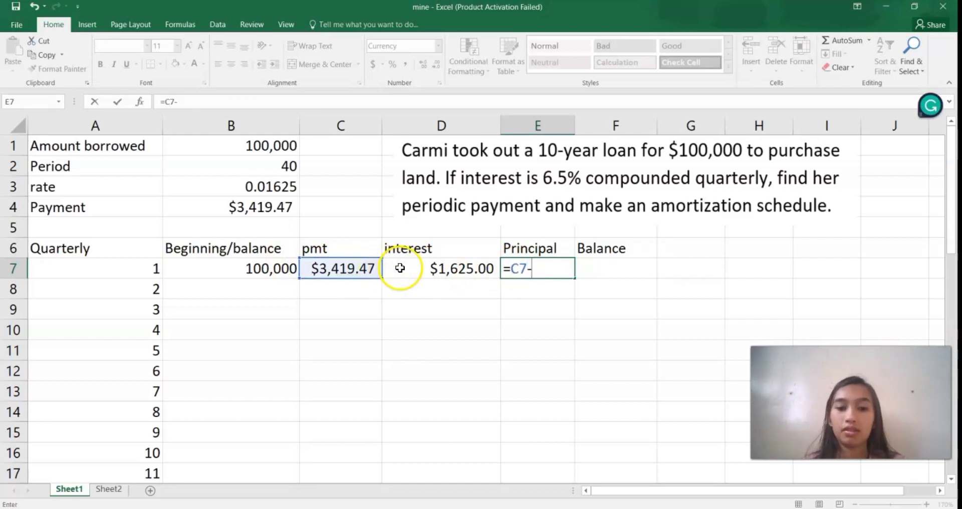
left_click(417, 272)
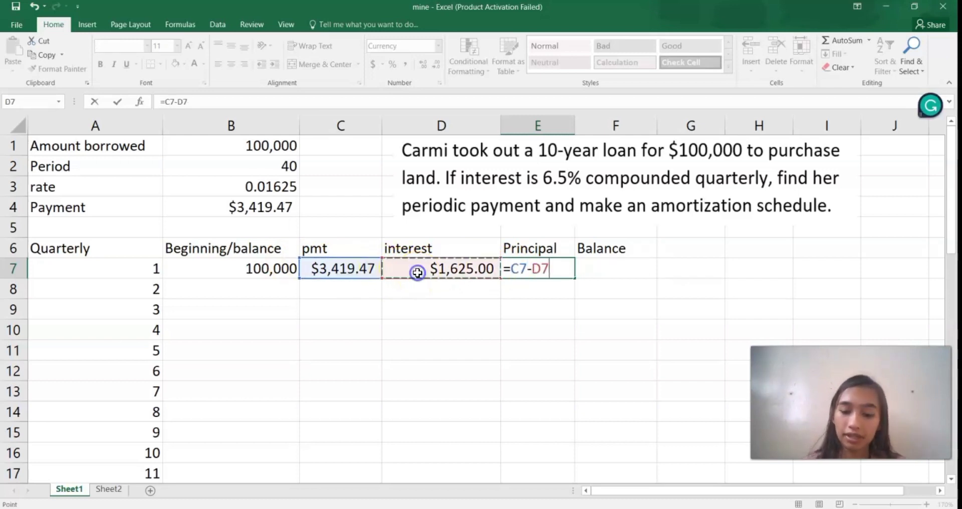
key("Return")
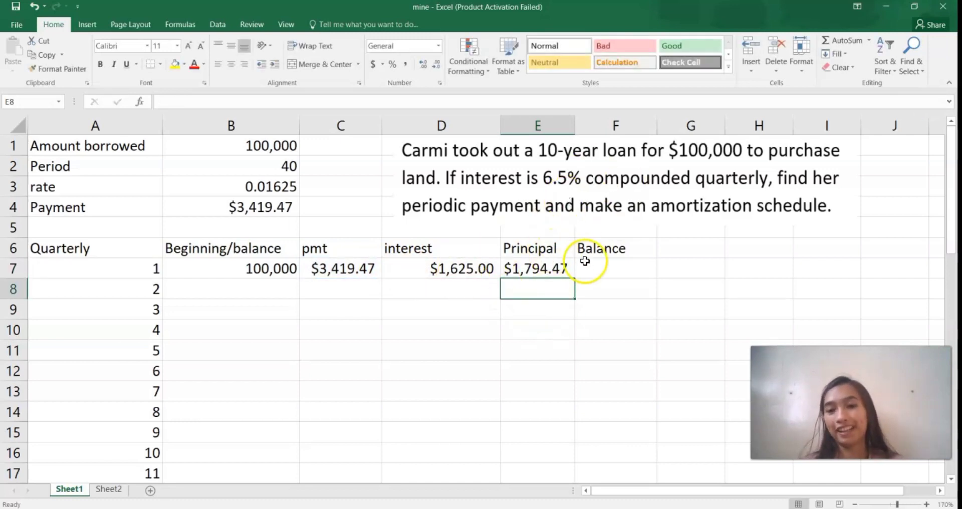
Step: Calculate the quarter 1 ending balance in cell F7 as beginning balance minus principal with the formula =B7-E7
left_click(597, 271)
type("=")
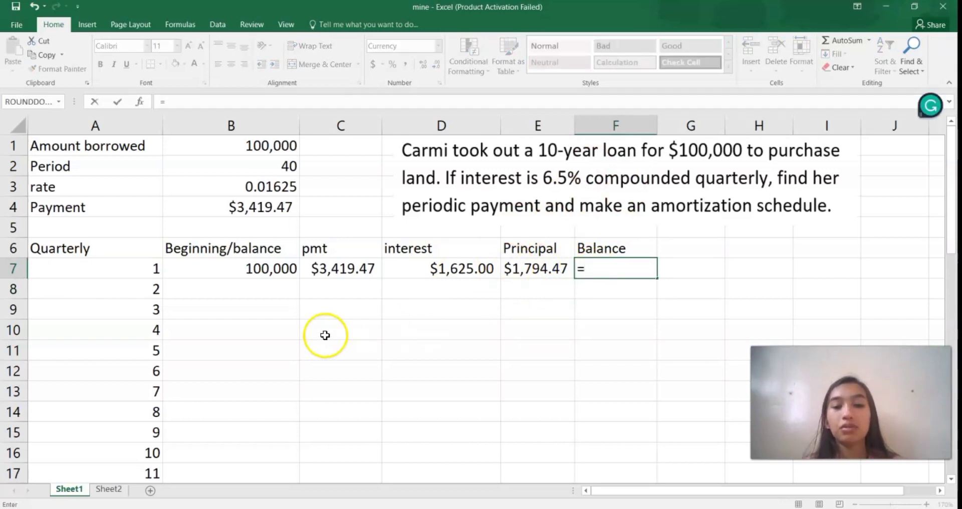
left_click(270, 266)
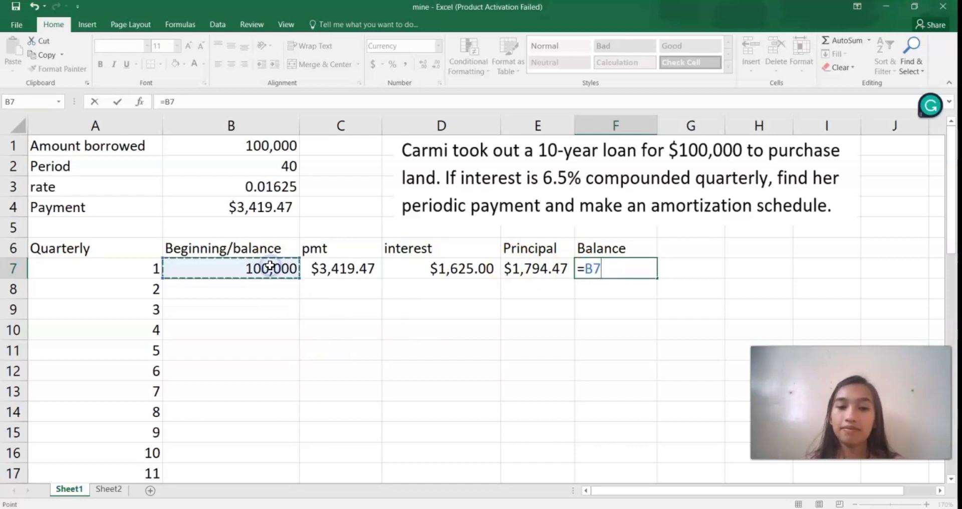
type("-")
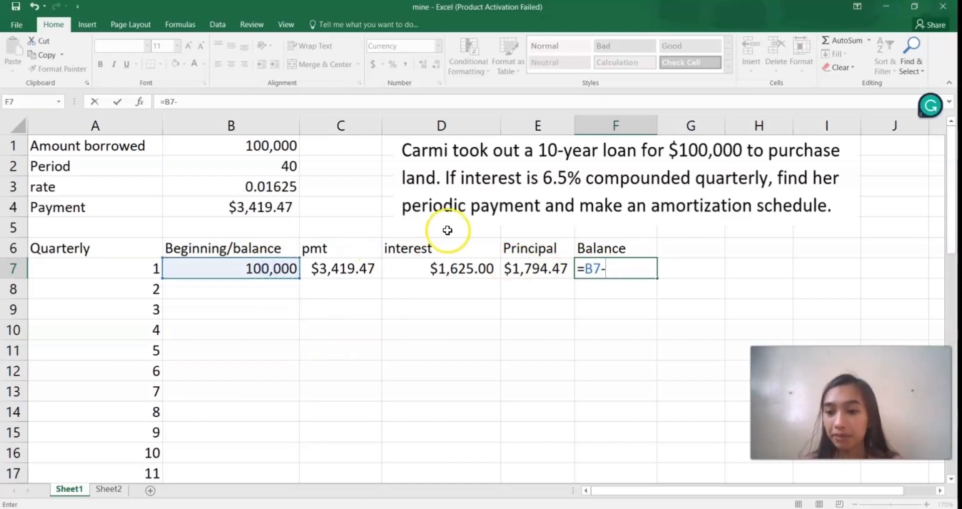
left_click(528, 263)
key("Return")
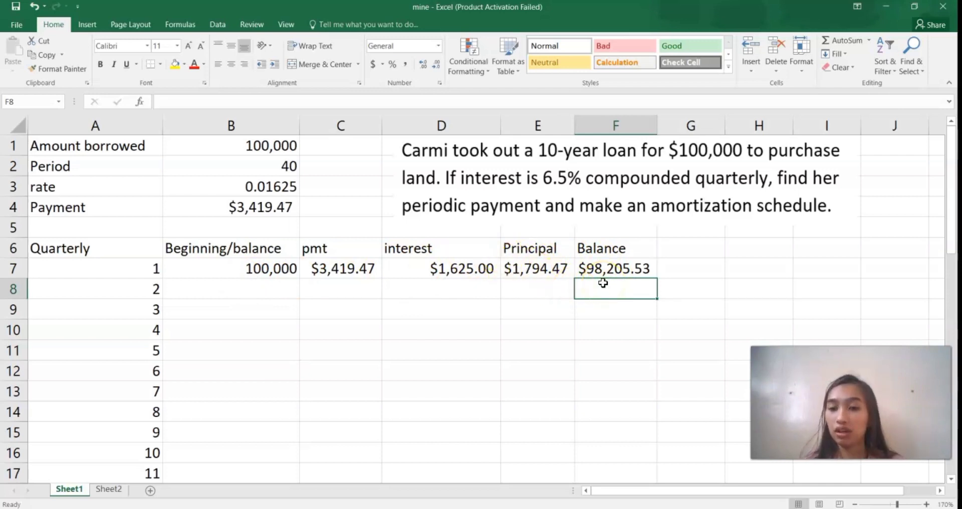
Step: Carry the quarter 1 ending balance into the quarter 2 beginning balance in cell B8 with the formula =F7
left_click(260, 287)
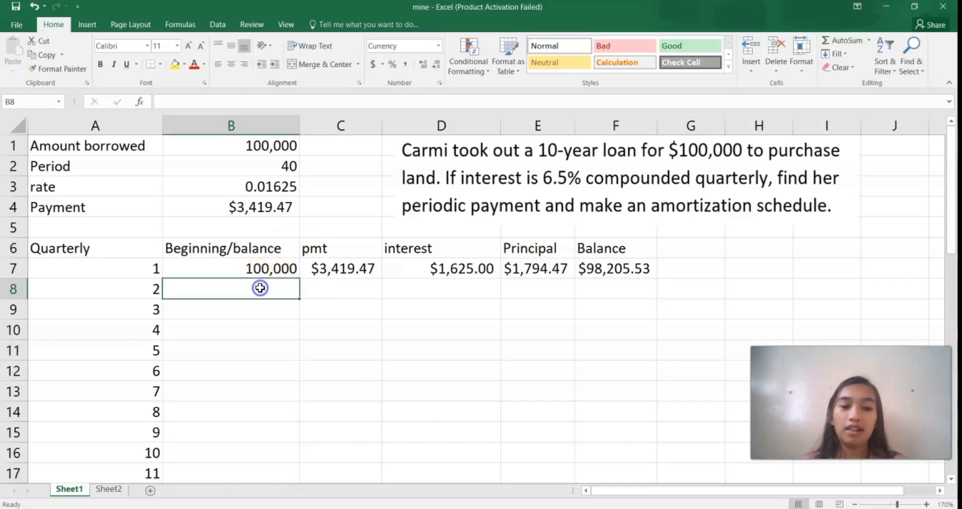
type("=")
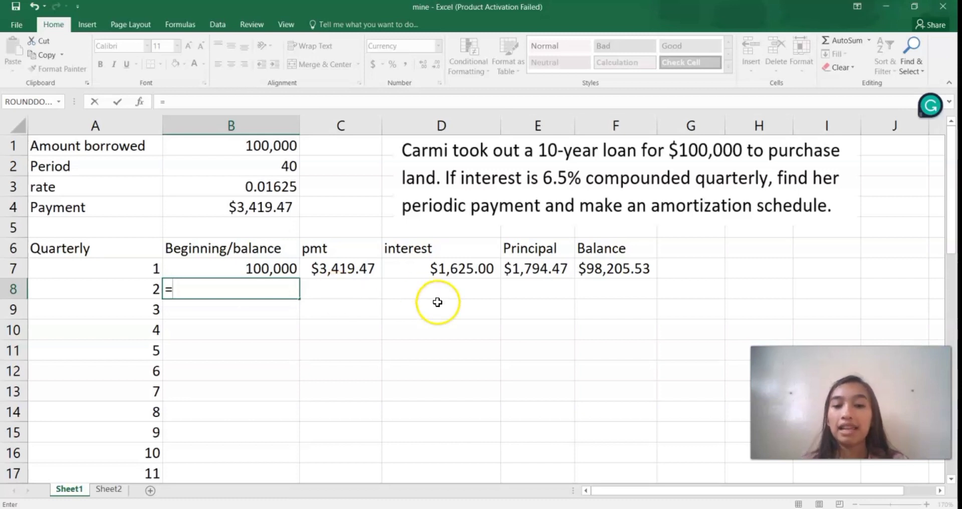
left_click(621, 269)
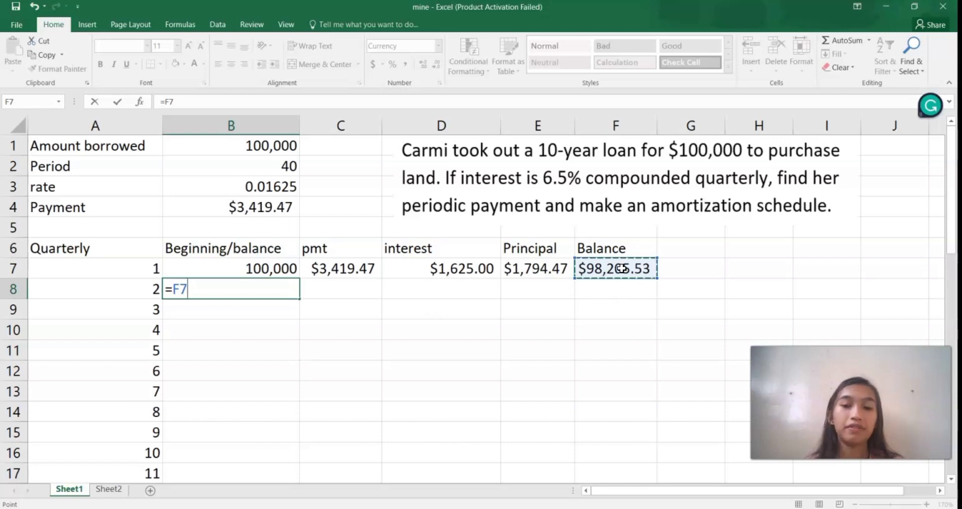
key("Return")
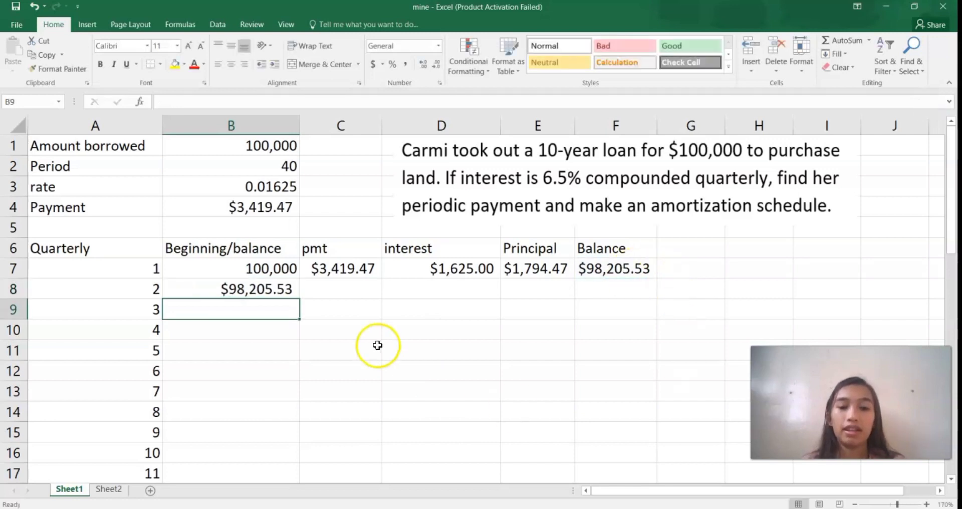
Step: Link the quarter 2 pmt in cell C8 to the calculated payment with the absolute reference =$B$4
left_click(339, 282)
type("=")
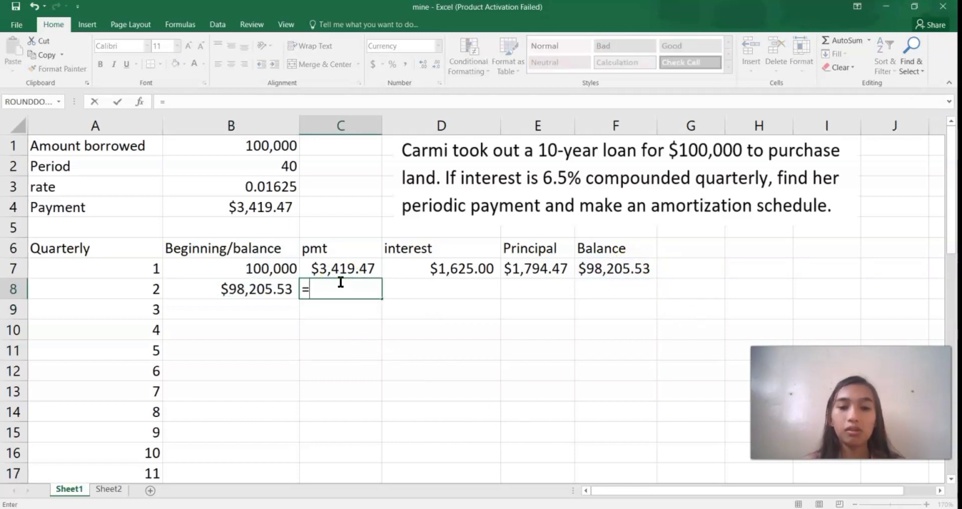
left_click(278, 210)
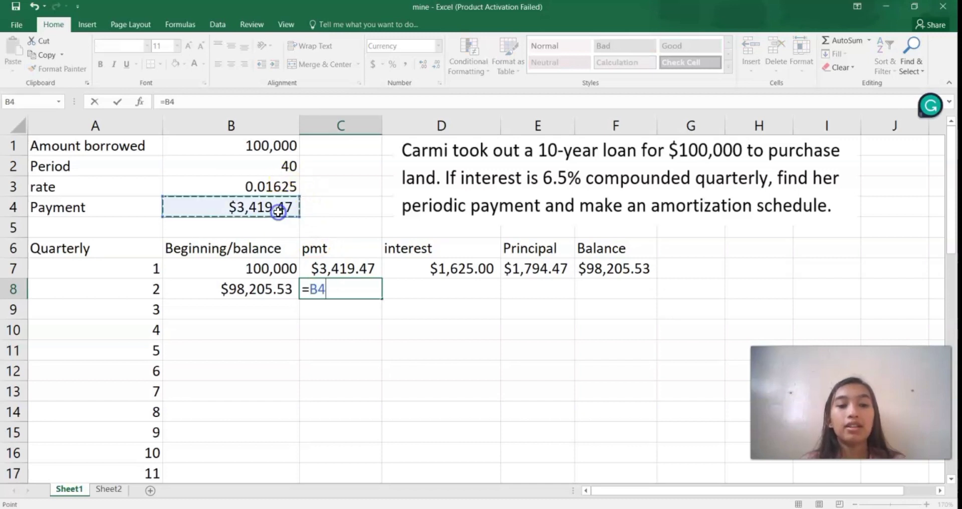
left_click(310, 292)
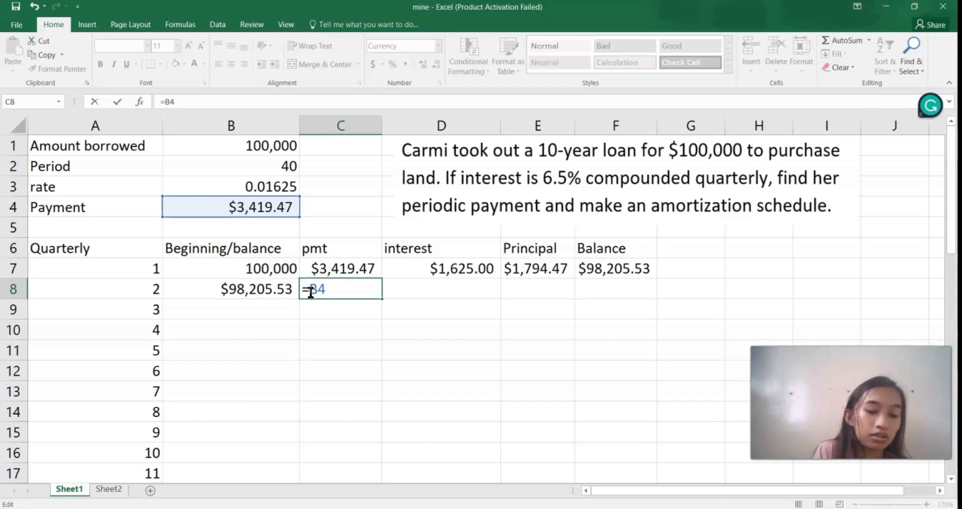
type("$")
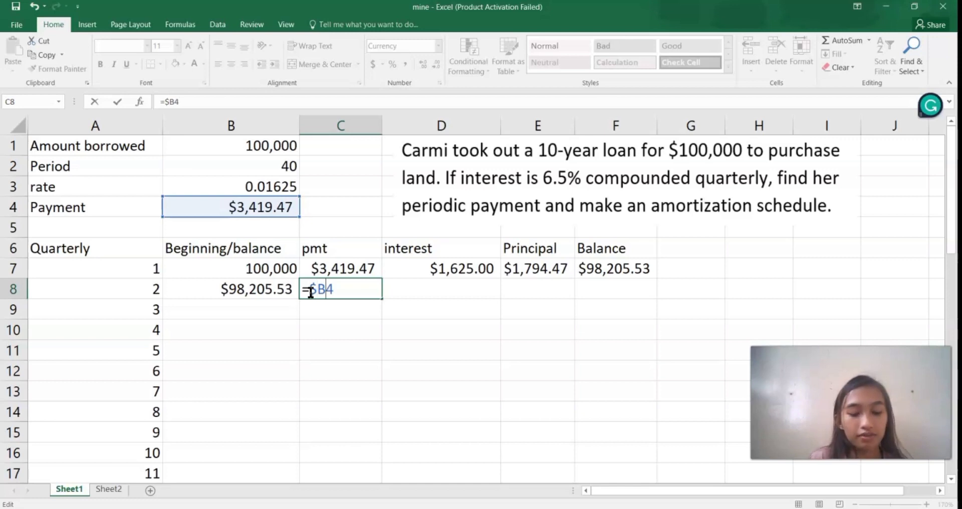
type("$")
key("Return")
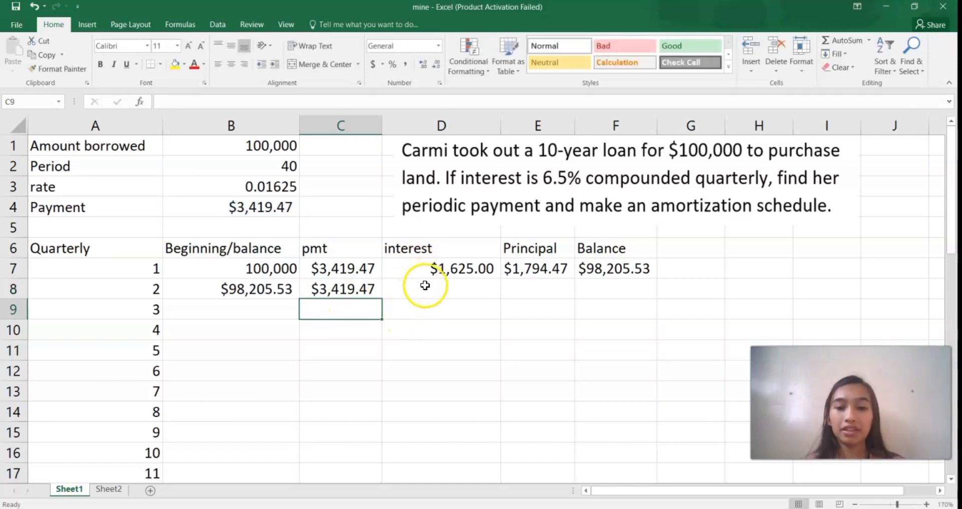
Step: Calculate the quarter 2 interest in cell D8 with the formula =B8*$B$3, keeping the rate reference absolute
left_click(425, 285)
type("=")
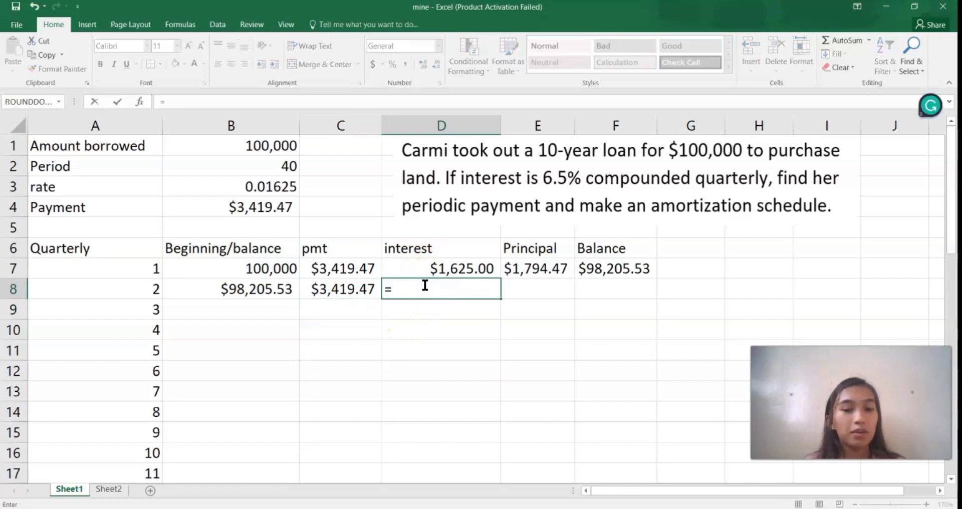
left_click(266, 289)
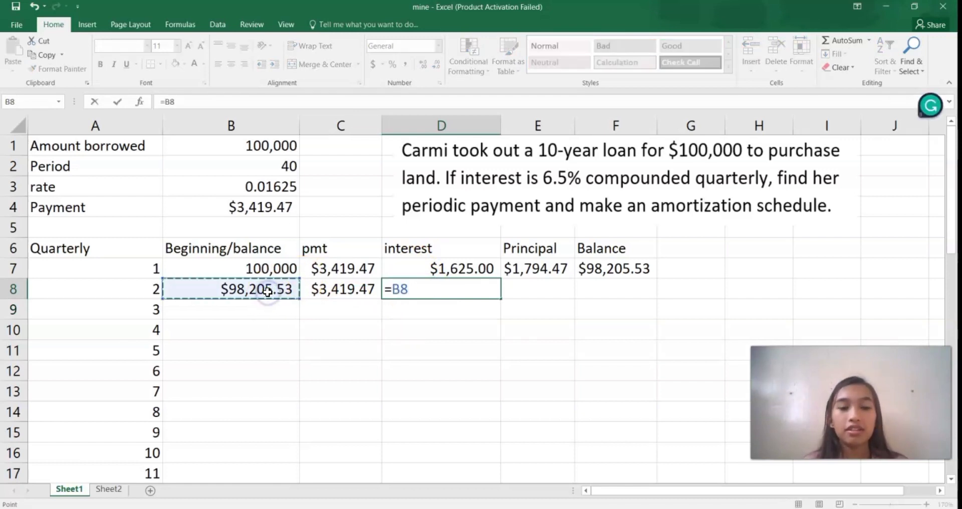
type("*")
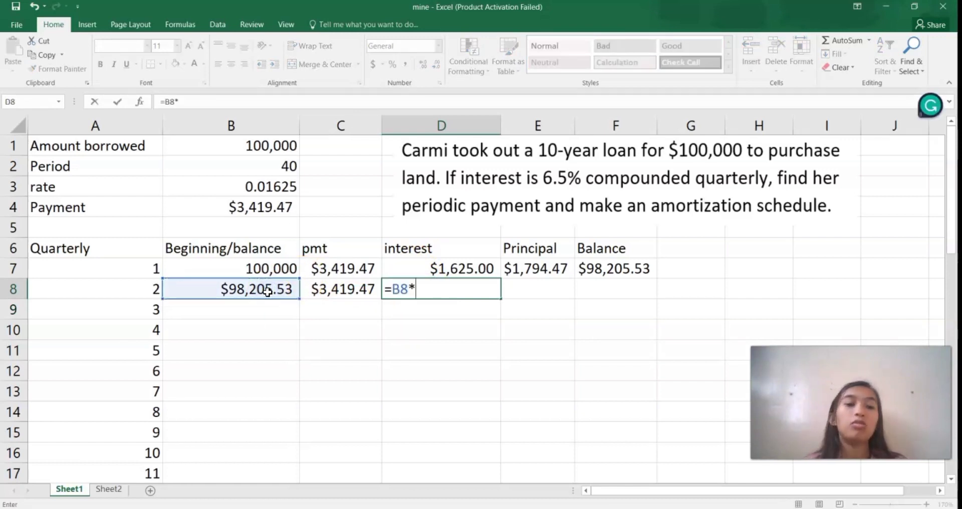
left_click(262, 186)
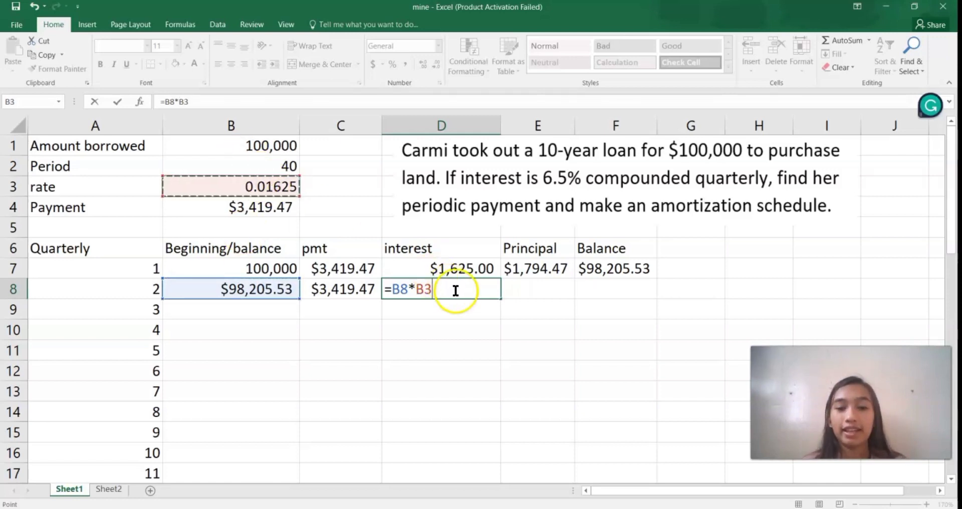
left_click(418, 289)
left_click(421, 289)
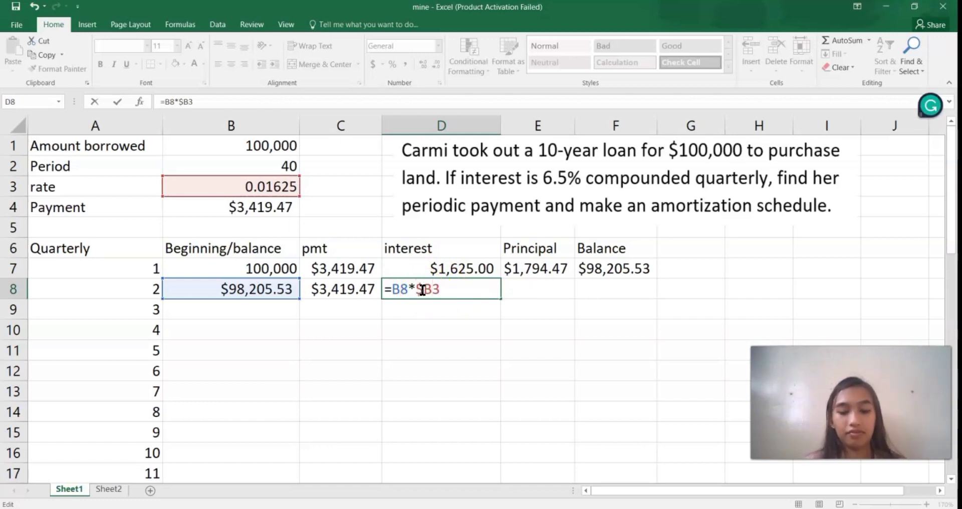
type("$")
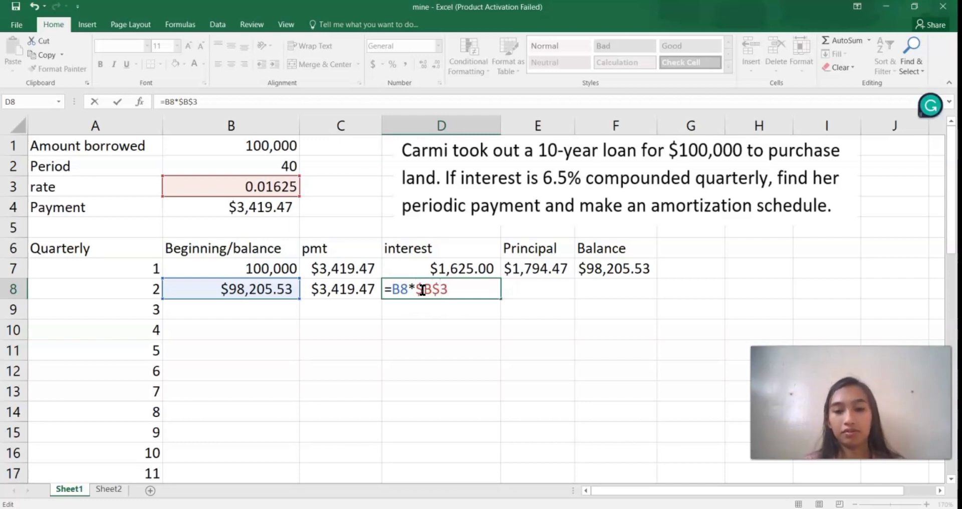
key("Return")
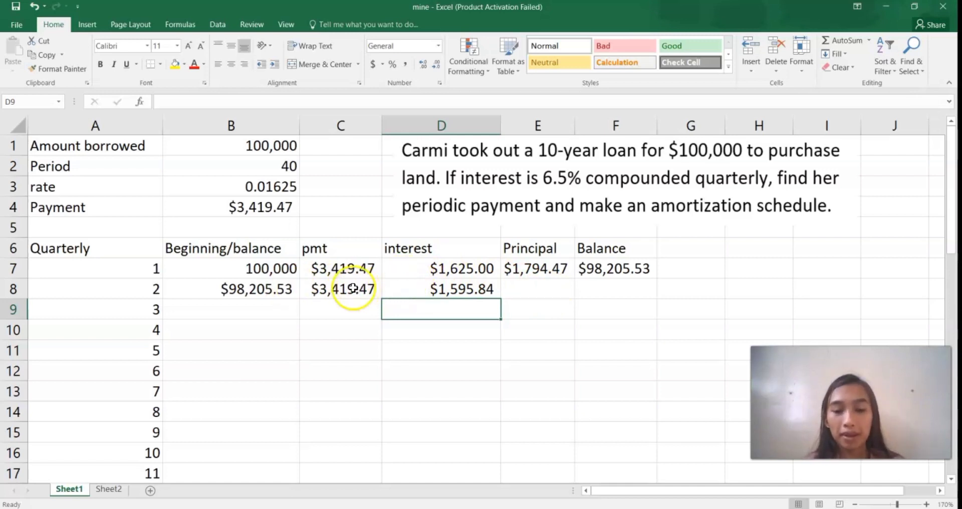
Step: Calculate the quarter 2 principal in cell E8 as payment minus interest with the formula =C8-D8
left_click(527, 286)
type("=")
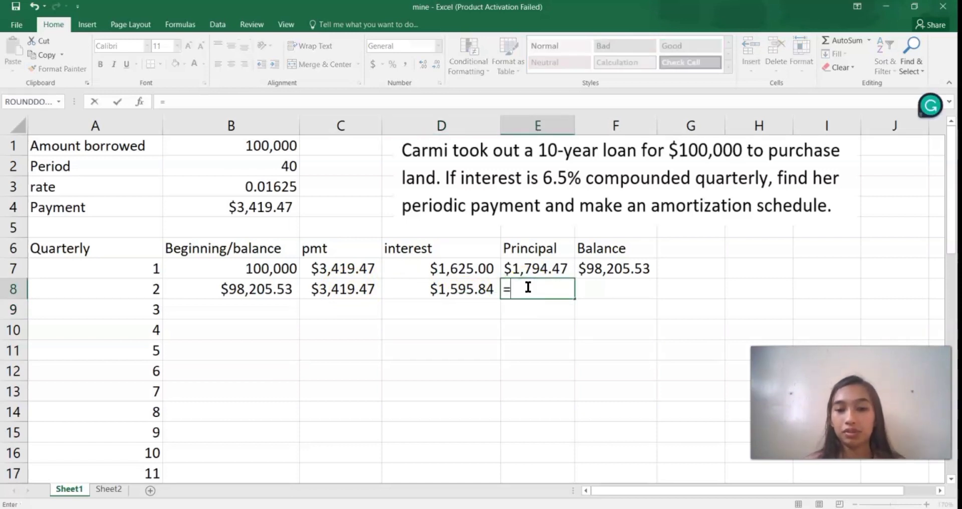
left_click(369, 288)
type("-")
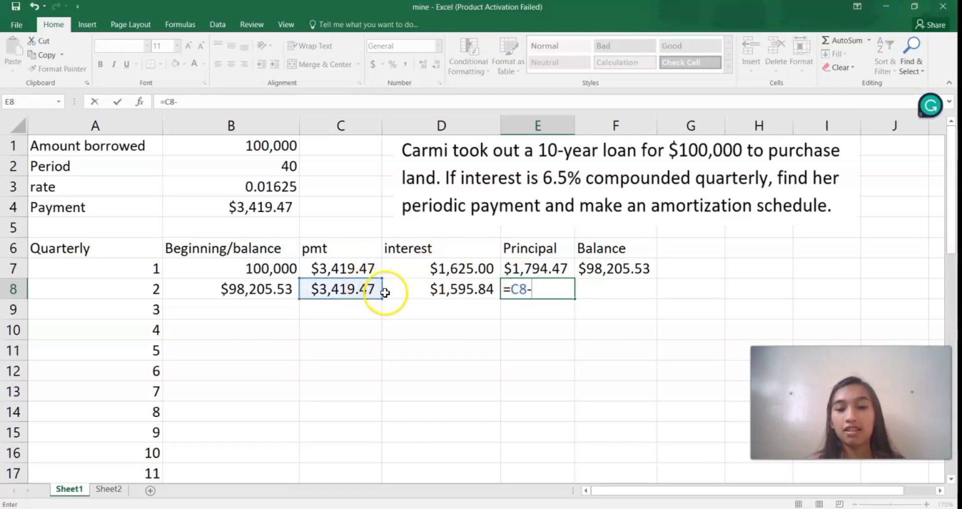
left_click(426, 288)
key("Return")
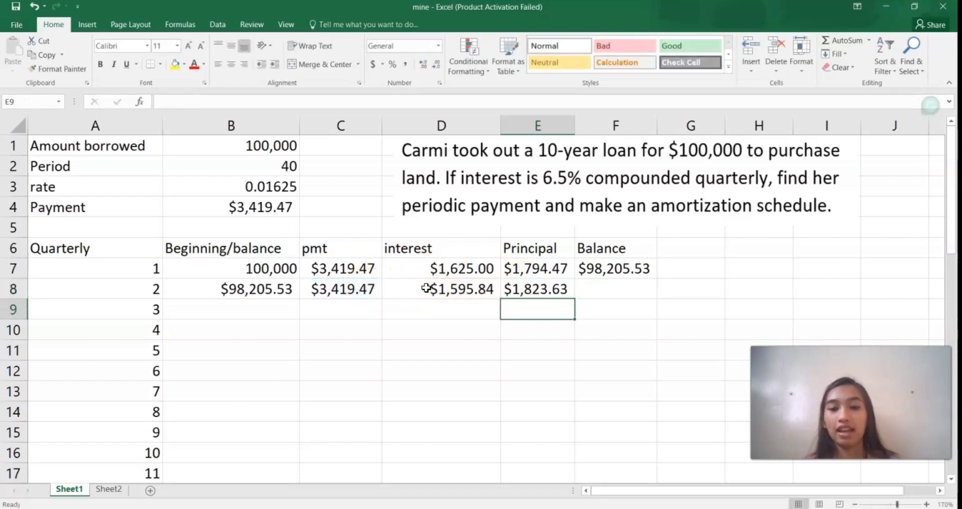
Step: Calculate the quarter 2 ending balance in cell F8 as beginning balance minus principal with the formula =B8-E8
left_click(579, 290)
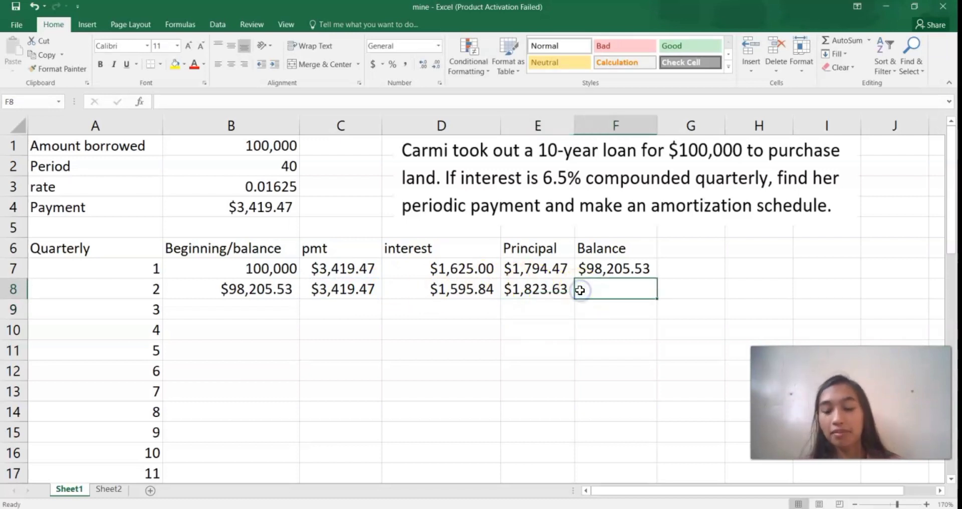
type("=")
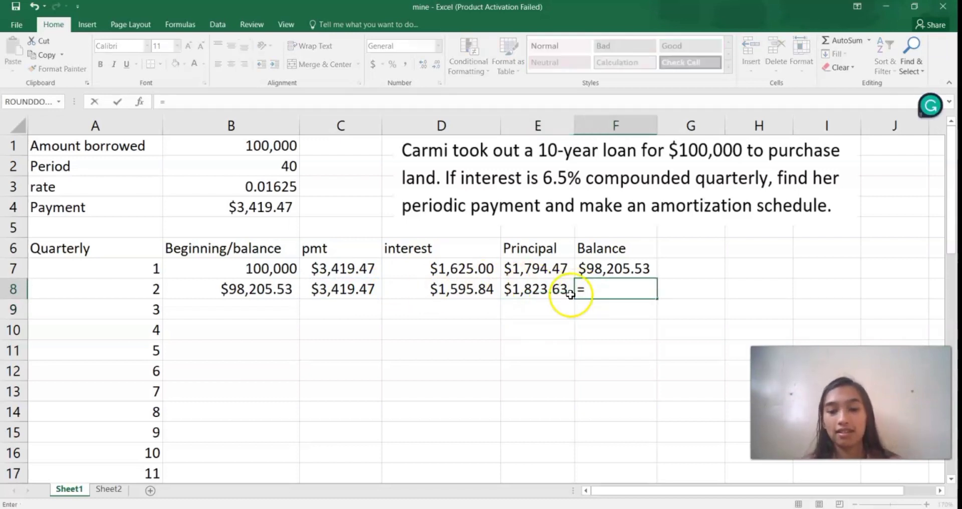
left_click(266, 290)
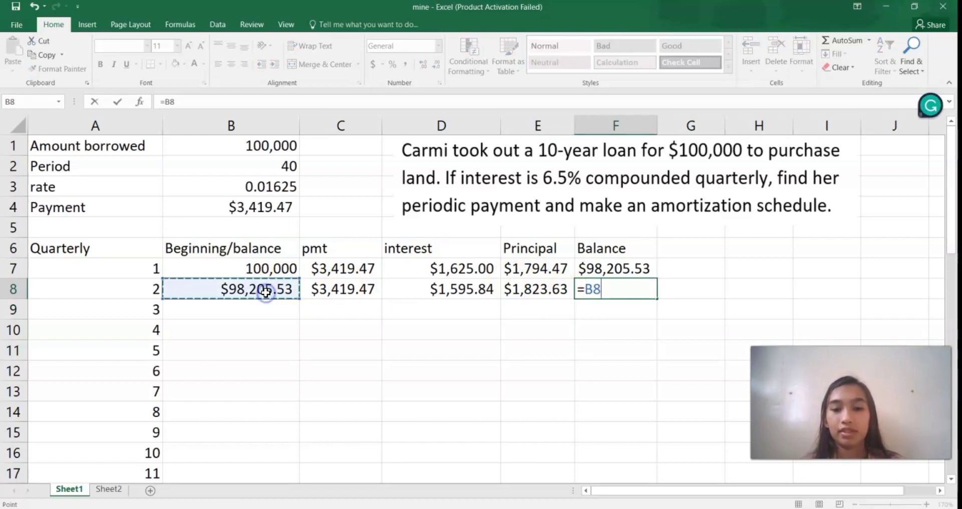
type("-")
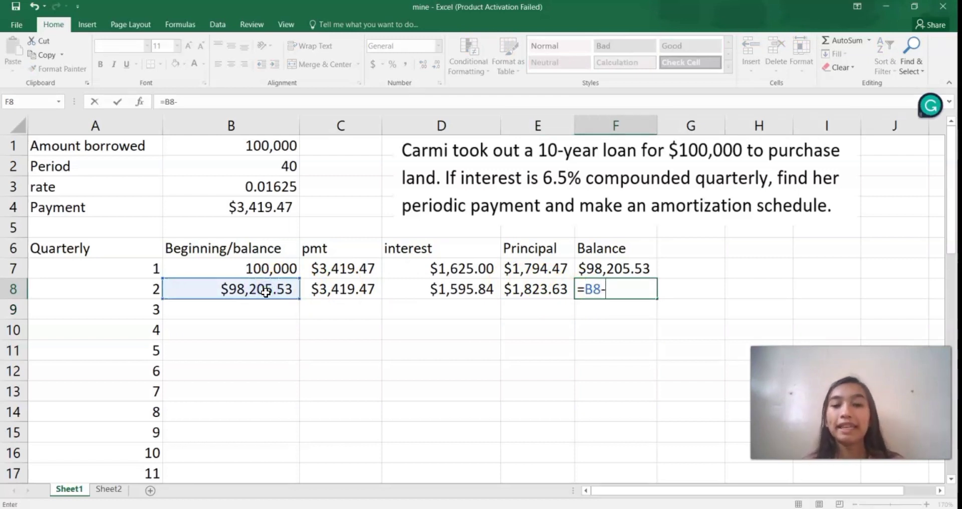
left_click(511, 289)
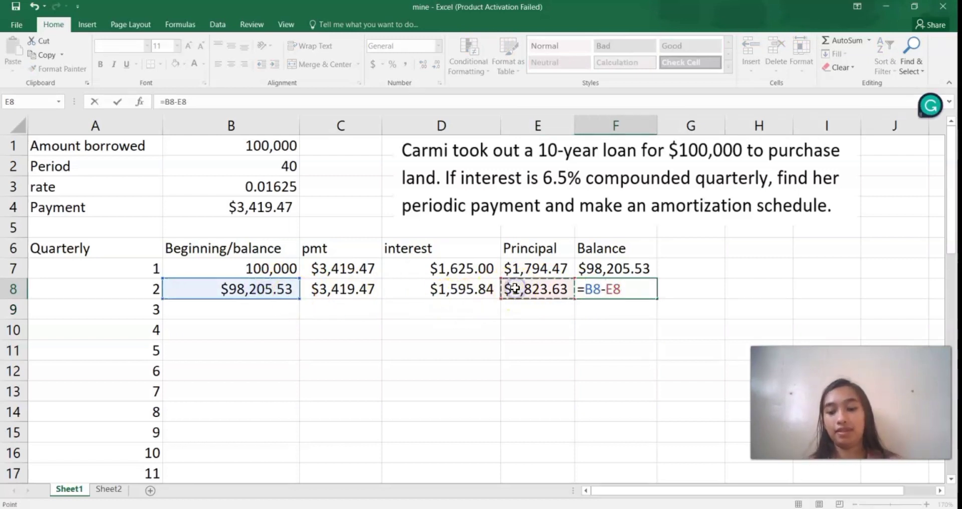
key("Return")
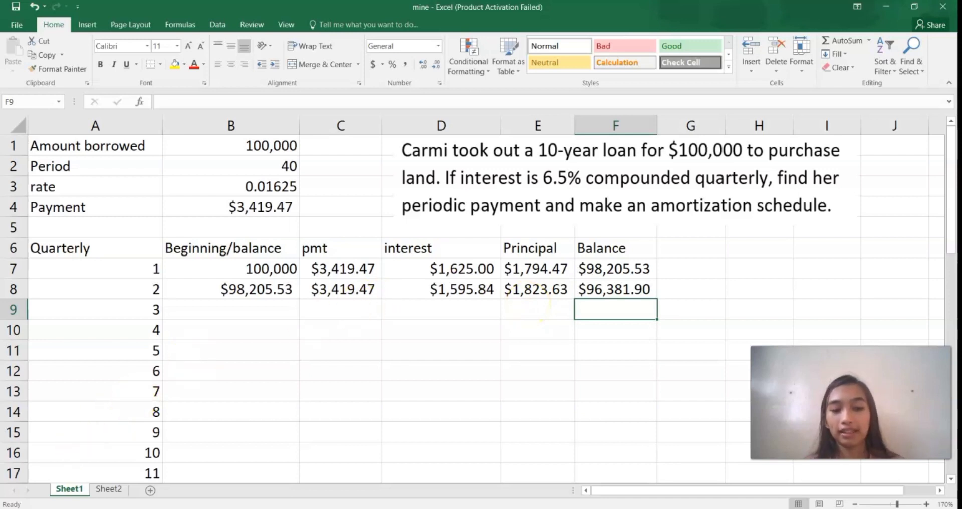
Step: Fill the quarter 2 formulas in B8:F8 down to row 46 for quarter 40 and check the final balance in F46
left_click(20, 507)
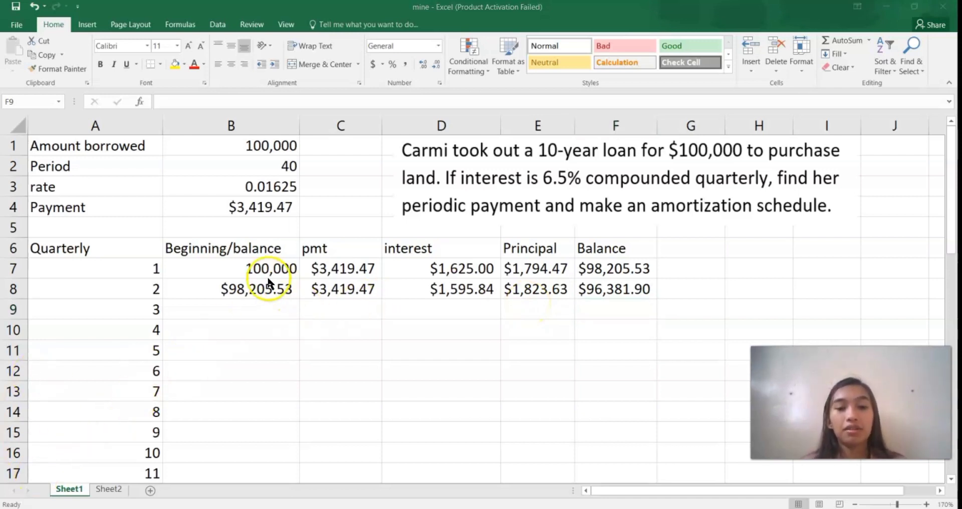
left_click(243, 286)
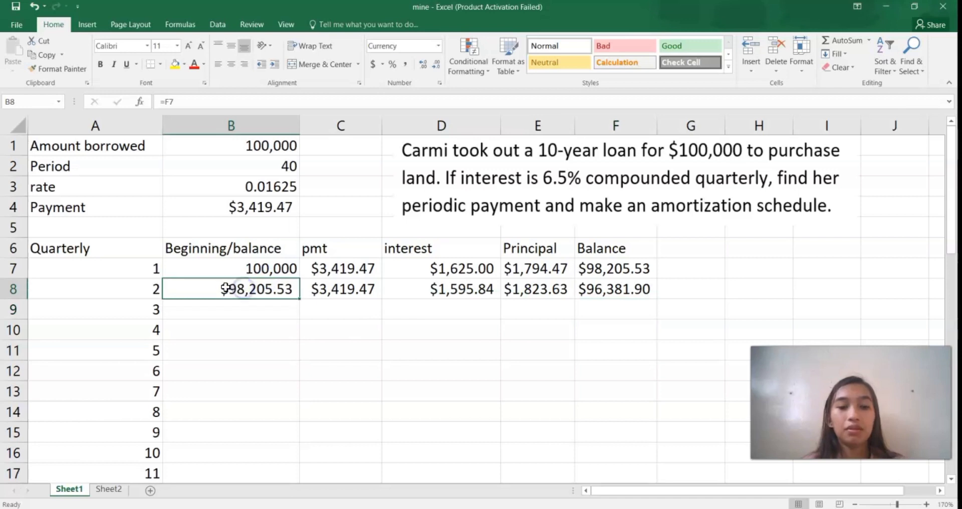
left_click_drag(224, 286, 597, 288)
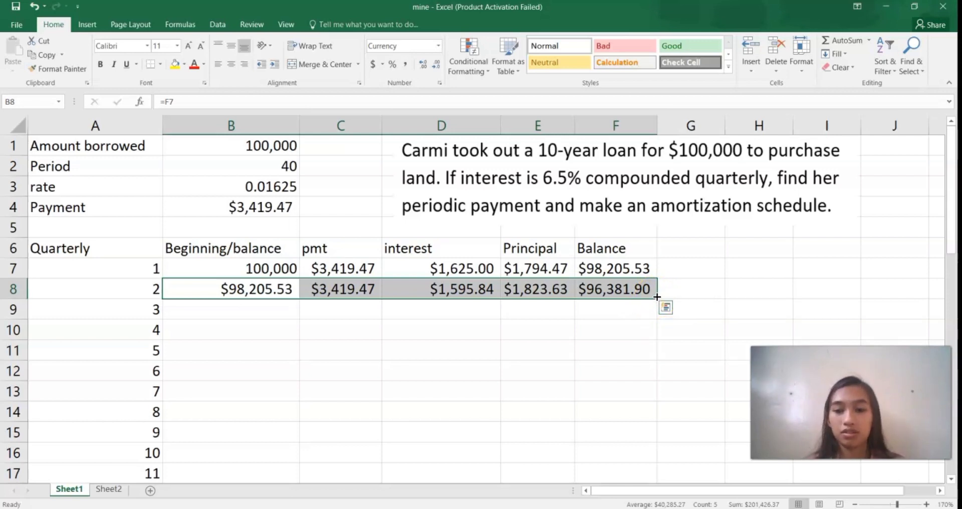
left_click_drag(657, 297, 654, 371)
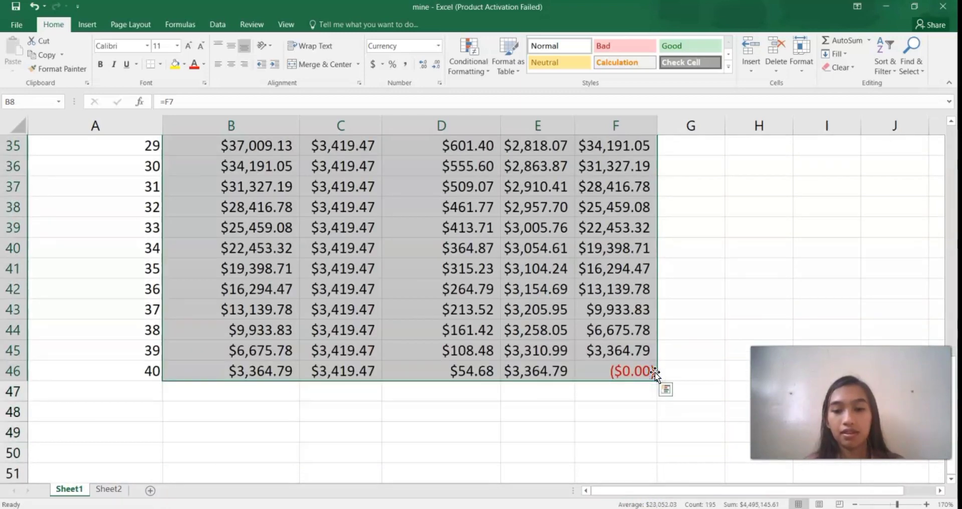
left_click(623, 371)
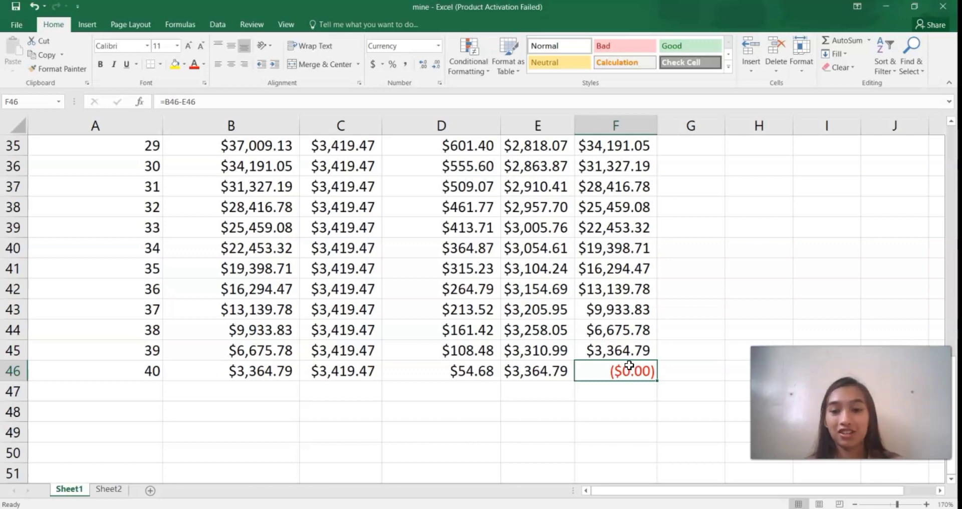
scroll(582, 260, "up", 11)
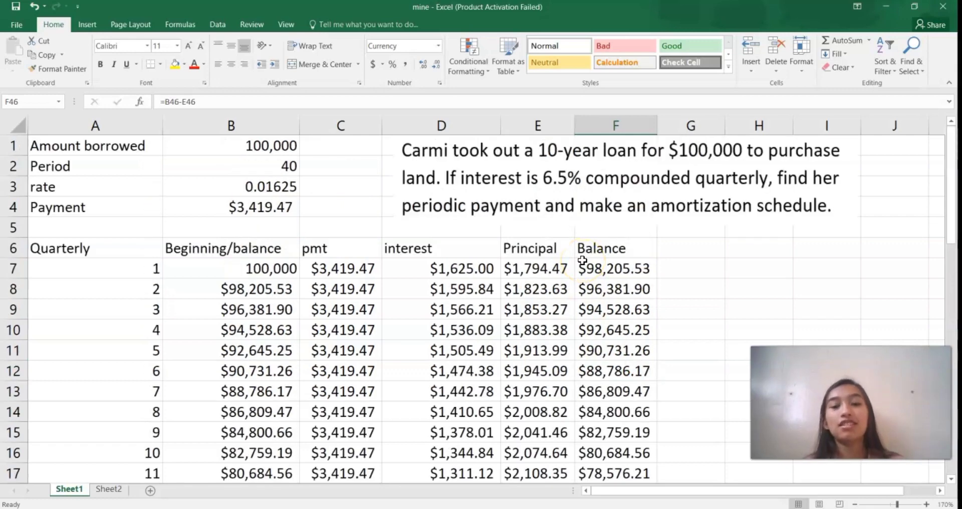